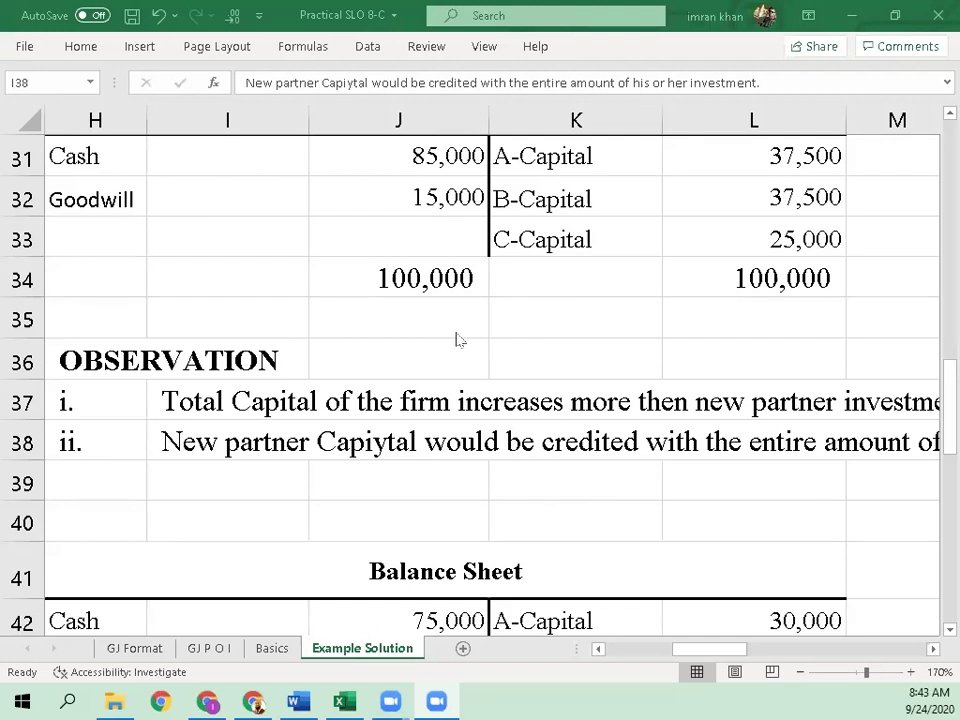
Read the second observation in row 38 through to the end of its sentence
{"action": "left_click", "coordinate": [398, 432]}
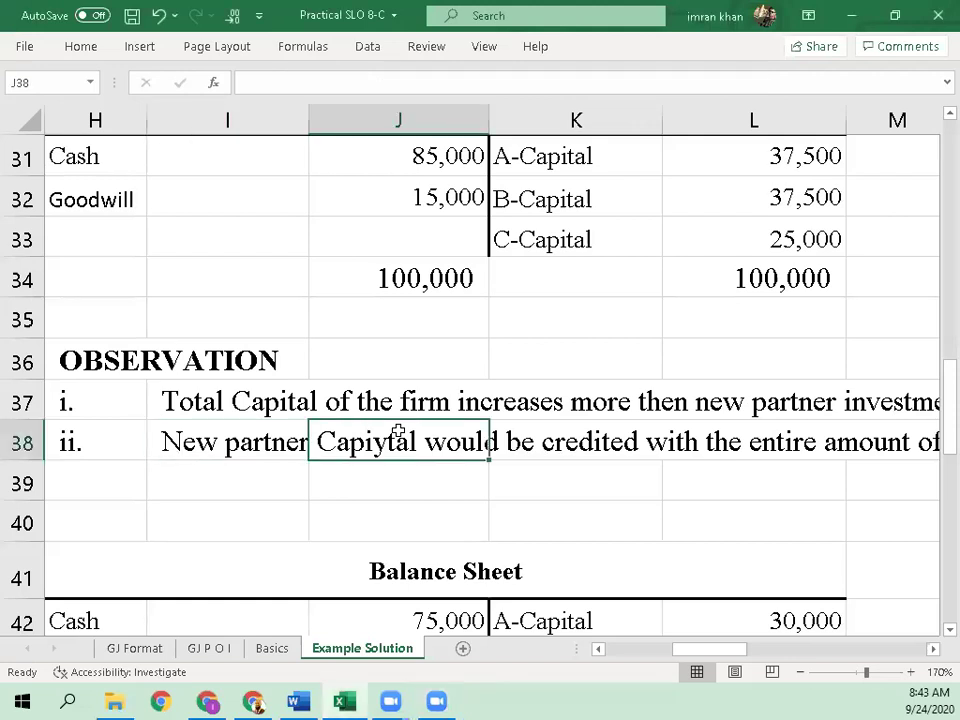
{"action": "key", "text": "Right"}
{"action": "key", "text": "Right"}
{"action": "key", "text": "Right"}
{"action": "key", "text": "Right"}
{"action": "key", "text": "Right"}
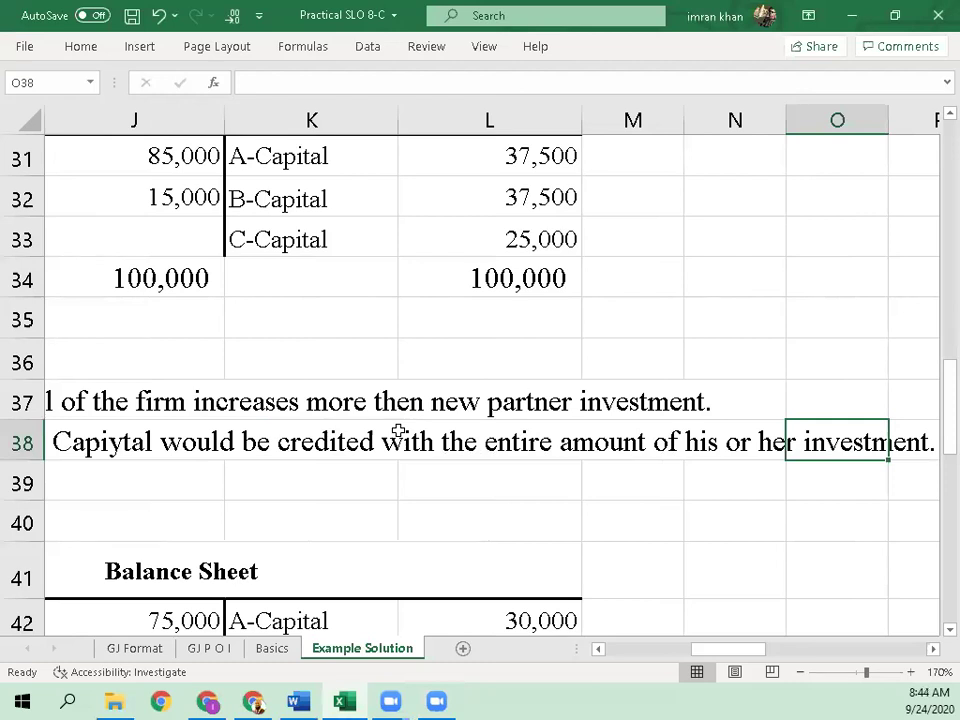
{"action": "key", "text": "Left"}
{"action": "key", "text": "Left"}
{"action": "key", "text": "Left"}
{"action": "key", "text": "Left"}
{"action": "key", "text": "Left"}
Examine the computation of the old partners' goodwill in rows 31 to 35 of columns AA to AH
{"action": "key", "text": "Up"}
{"action": "key", "text": "Up"}
{"action": "key", "text": "Up"}
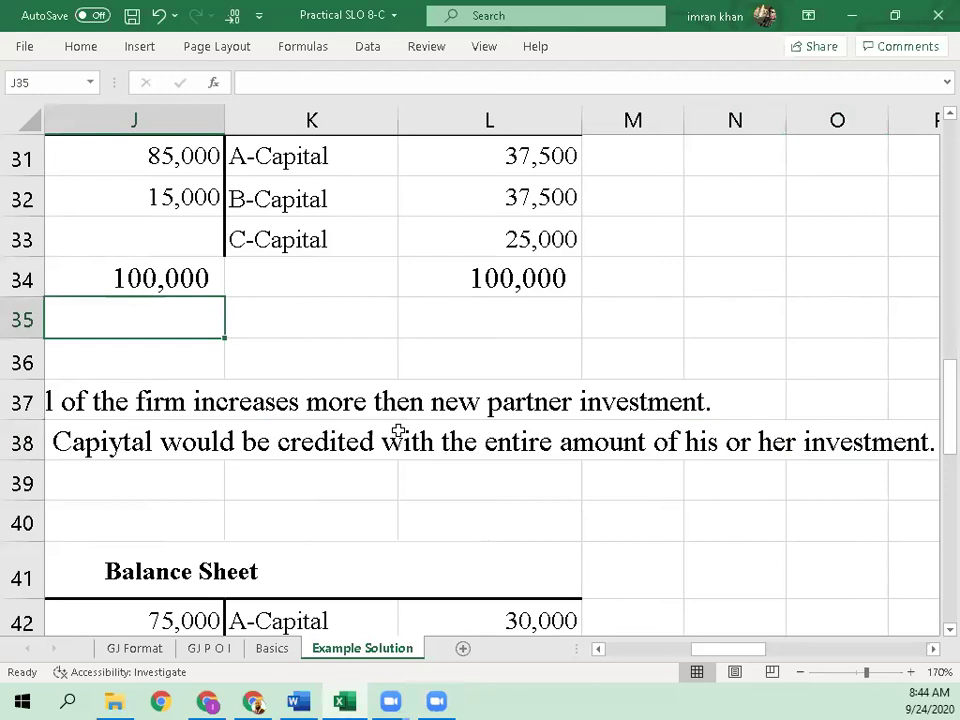
{"action": "key", "text": "Right"}
{"action": "key", "text": "Right"}
{"action": "key", "text": "Right"}
{"action": "key", "text": "Right"}
{"action": "key", "text": "Right"}
{"action": "key", "text": "Right"}
{"action": "key", "text": "Right"}
{"action": "key", "text": "Right"}
{"action": "key", "text": "Right"}
{"action": "key", "text": "Right"}
{"action": "key", "text": "Right"}
{"action": "key", "text": "Right"}
{"action": "key", "text": "Right"}
{"action": "key", "text": "Right"}
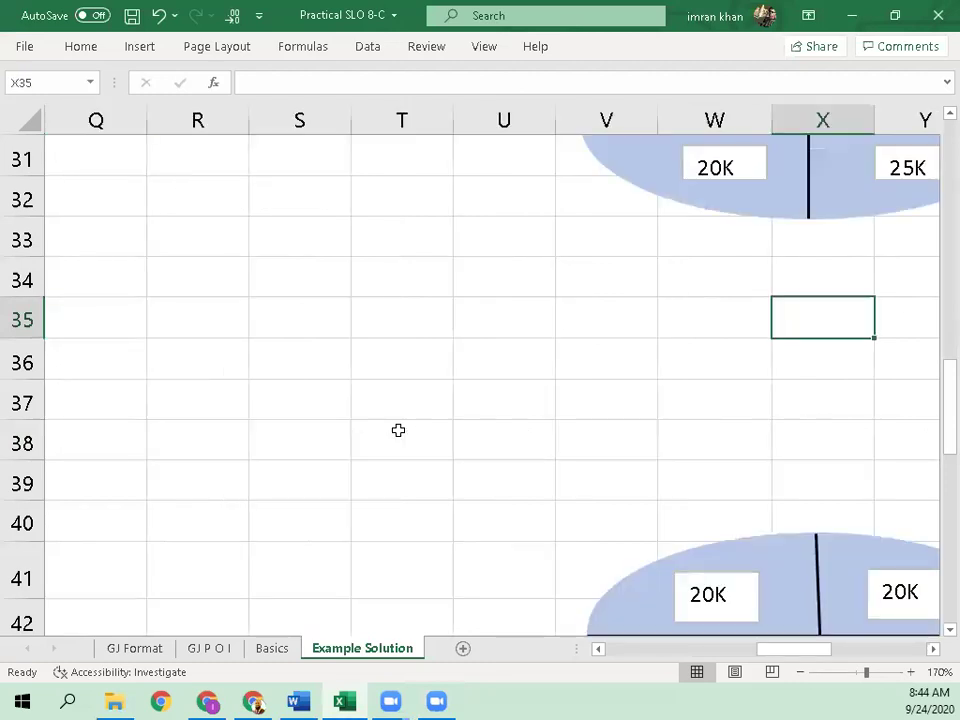
{"action": "key", "text": "Right"}
{"action": "key", "text": "Right"}
{"action": "key", "text": "Right"}
{"action": "key", "text": "Right"}
{"action": "key", "text": "Right"}
{"action": "key", "text": "Right"}
{"action": "key", "text": "Right"}
{"action": "key", "text": "Right"}
{"action": "key", "text": "Right"}
{"action": "key", "text": "Right"}
{"action": "key", "text": "Up"}
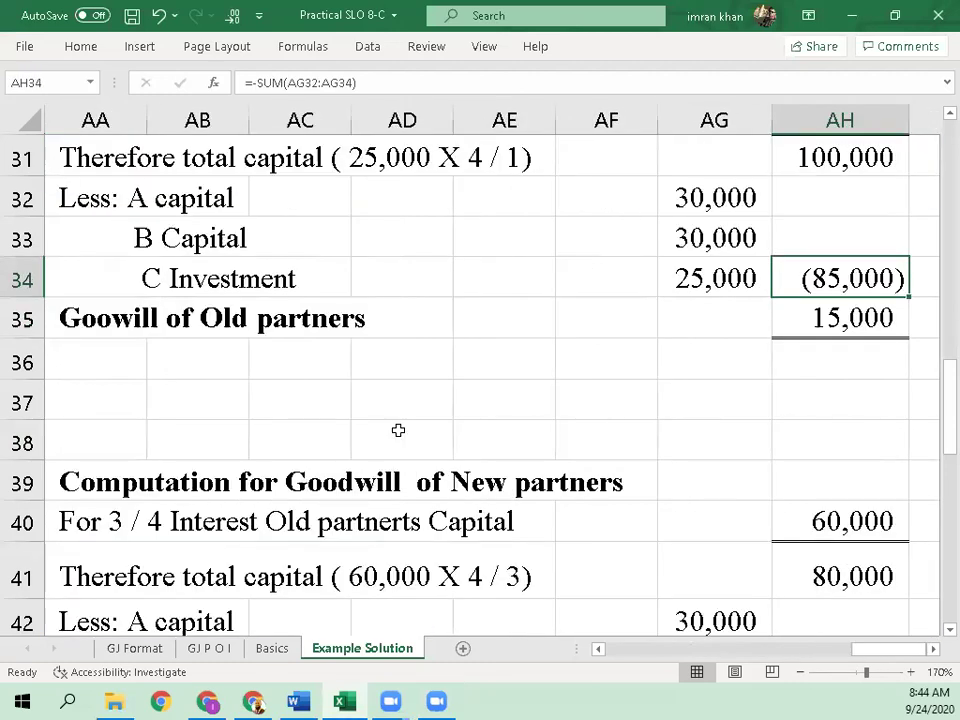
{"action": "key", "text": "Left"}
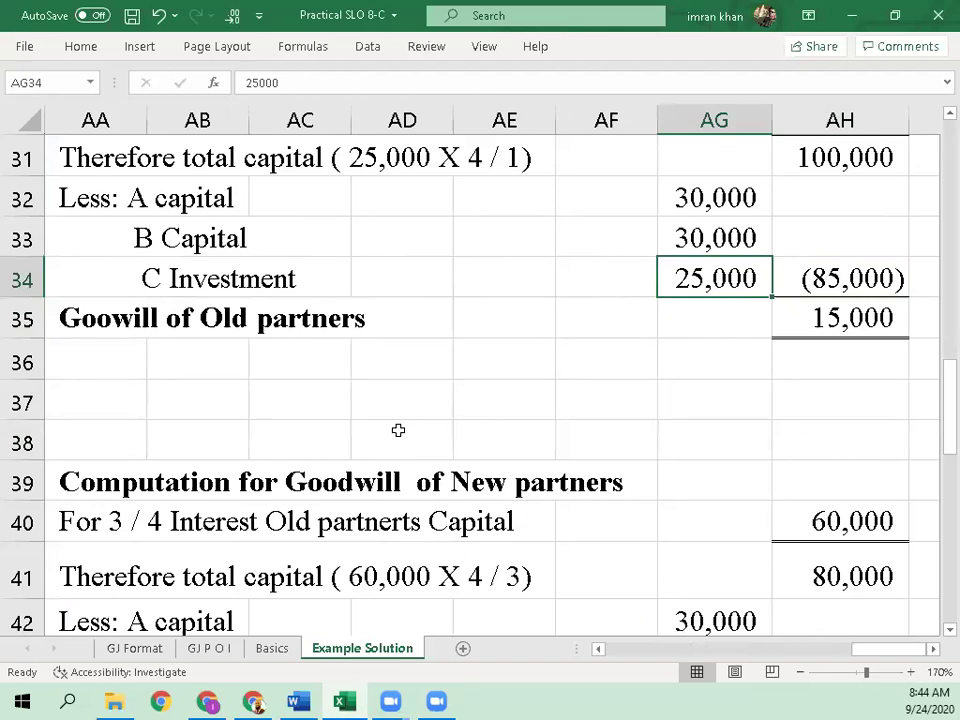
Examine the journal entry for C's cash investment in rows 34 and 35
{"action": "key", "text": "Left"}
{"action": "key", "text": "Left"}
{"action": "key", "text": "Left"}
{"action": "key", "text": "Left"}
{"action": "key", "text": "Left"}
{"action": "key", "text": "Left"}
{"action": "key", "text": "Left"}
{"action": "key", "text": "Left"}
{"action": "key", "text": "Left"}
{"action": "key", "text": "Left"}
{"action": "key", "text": "Left"}
{"action": "key", "text": "Left"}
{"action": "key", "text": "Left"}
{"action": "key", "text": "Left"}
{"action": "key", "text": "Left"}
{"action": "key", "text": "Left"}
{"action": "key", "text": "Left"}
{"action": "key", "text": "Left"}
{"action": "key", "text": "Left"}
{"action": "key", "text": "Left"}
{"action": "key", "text": "Left"}
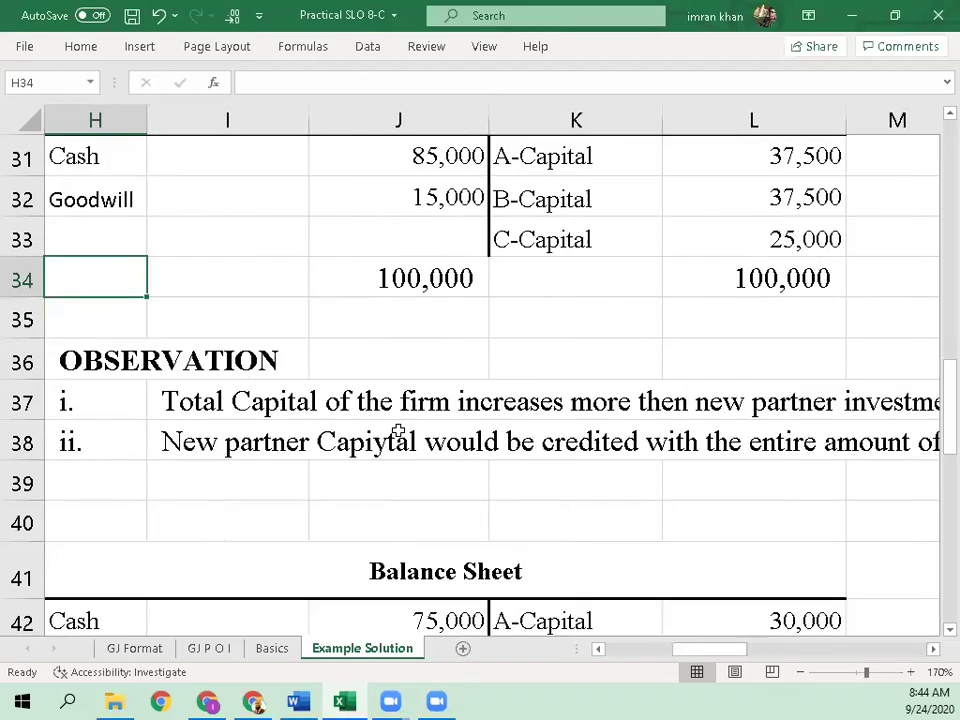
{"action": "key", "text": "Left"}
{"action": "key", "text": "Left"}
{"action": "key", "text": "Left"}
{"action": "key", "text": "Left"}
{"action": "key", "text": "Left"}
{"action": "key", "text": "Left"}
{"action": "key", "text": "Down"}
{"action": "key", "text": "Right"}
{"action": "key", "text": "Right"}
{"action": "key", "text": "Right"}
{"action": "key", "text": "Right"}
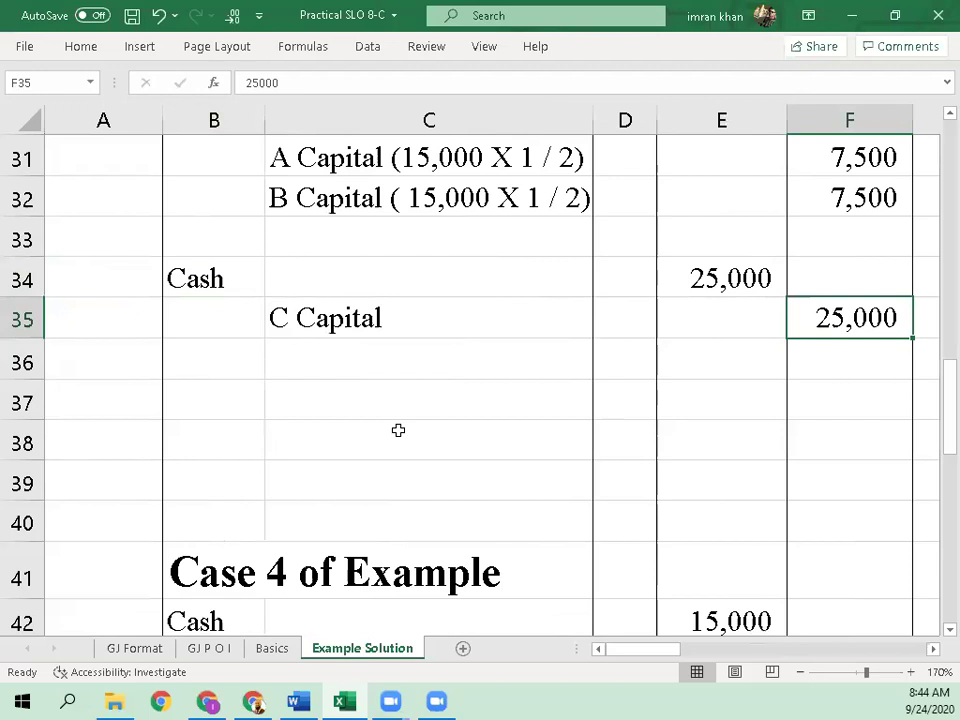
{"action": "key", "text": "Right"}
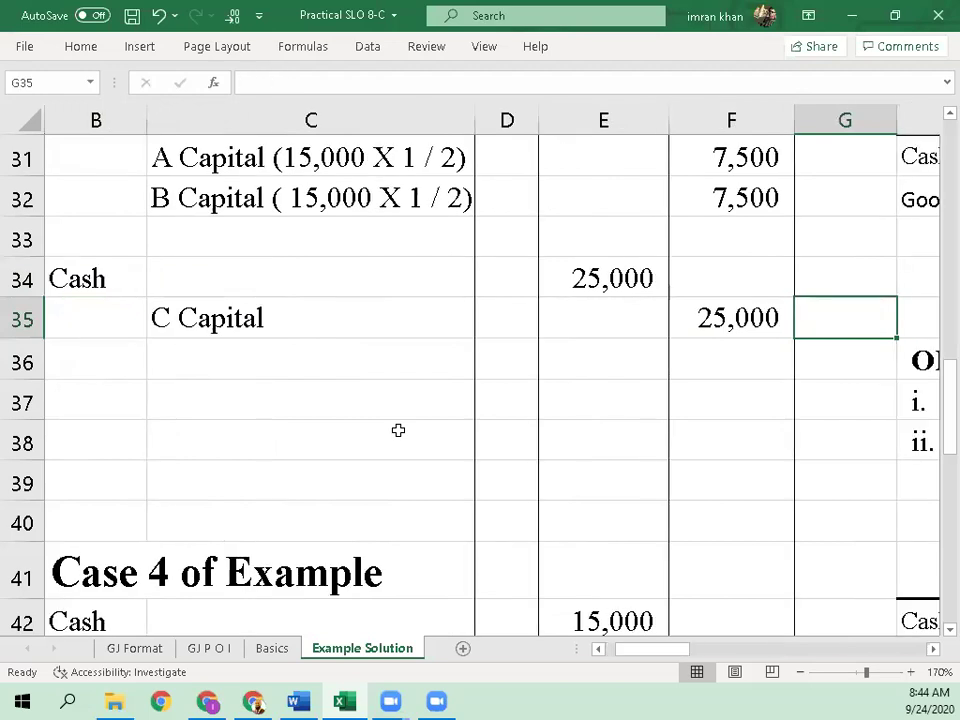
Review the two observations in rows 37 and 38 beneath the balance sheet again
{"action": "key", "text": "Right"}
{"action": "key", "text": "Right"}
{"action": "key", "text": "Right"}
{"action": "key", "text": "Right"}
{"action": "key", "text": "Right"}
{"action": "key", "text": "Right"}
{"action": "key", "text": "Right"}
{"action": "key", "text": "Down"}
{"action": "key", "text": "Left"}
{"action": "key", "text": "Left"}
{"action": "key", "text": "Left"}
{"action": "key", "text": "Left"}
{"action": "key", "text": "Left"}
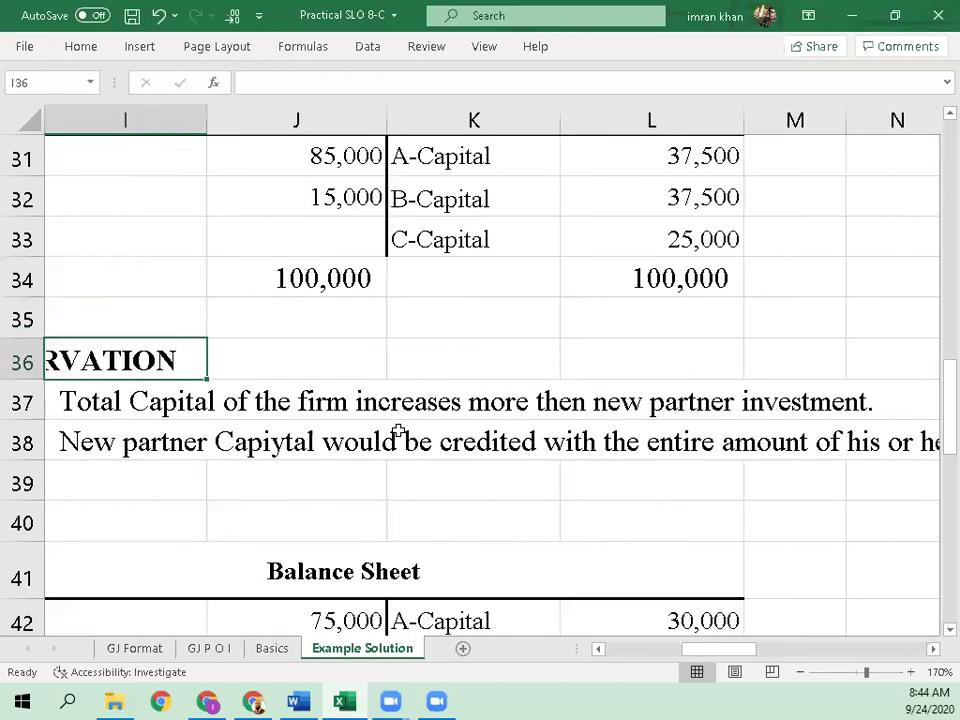
{"action": "key", "text": "Down"}
{"action": "key", "text": "Down"}
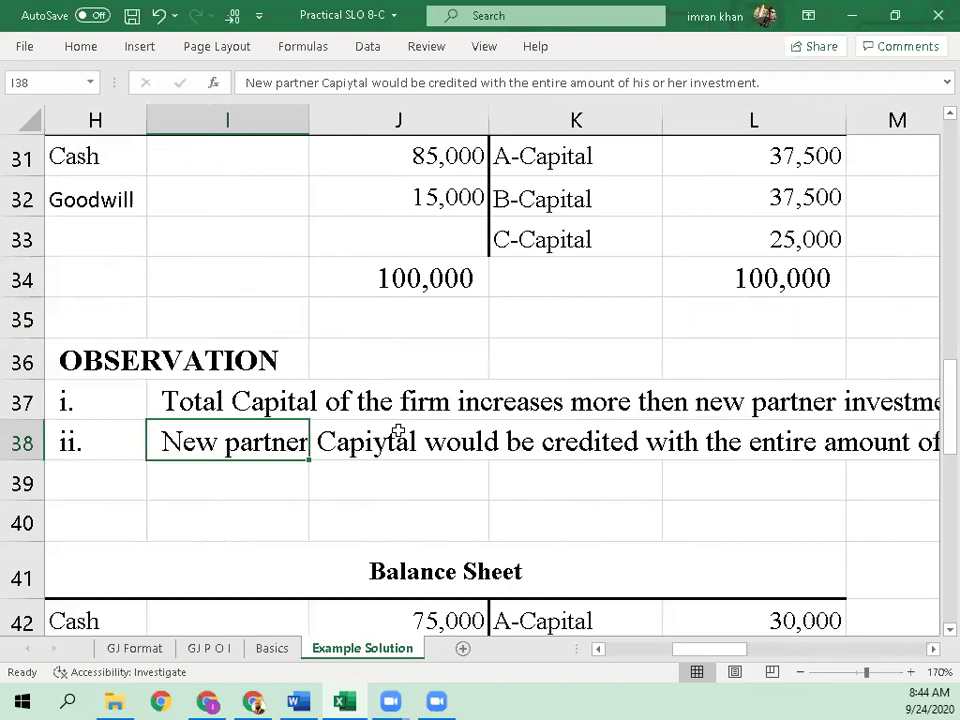
Begin observation ii in cell I49, under the Case 4 balance sheet, with "Old Partners don not garee"
{"action": "key", "text": "Down"}
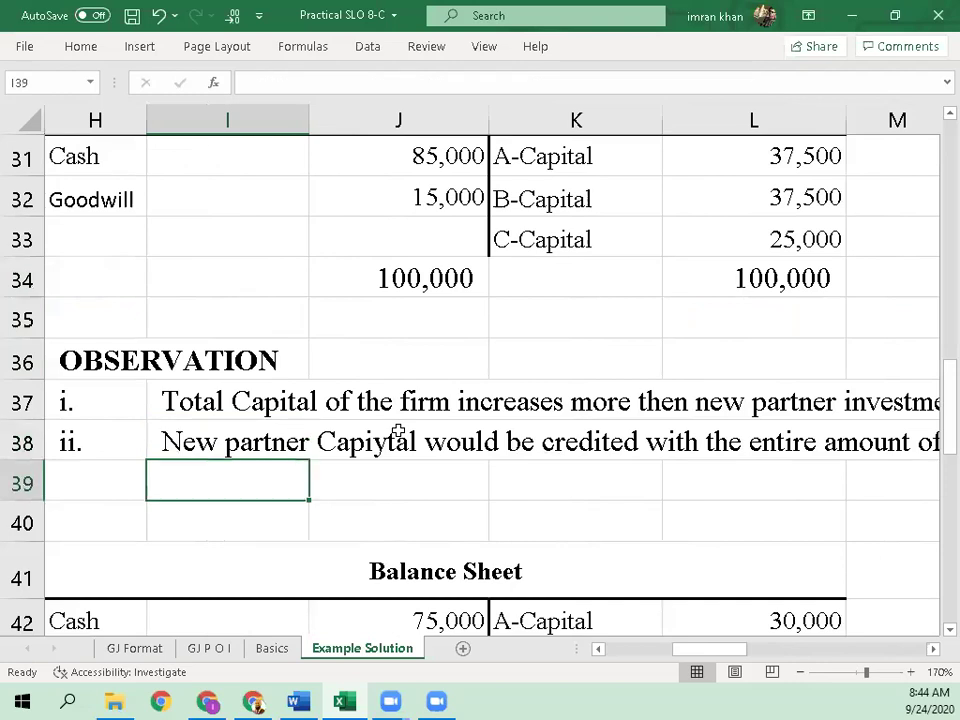
{"action": "key", "text": "Down"}
{"action": "key", "text": "Down"}
{"action": "key", "text": "Down"}
{"action": "key", "text": "Down"}
{"action": "key", "text": "Down"}
{"action": "key", "text": "Down"}
{"action": "key", "text": "Down"}
{"action": "key", "text": "Down"}
{"action": "key", "text": "Down"}
{"action": "key", "text": "Down"}
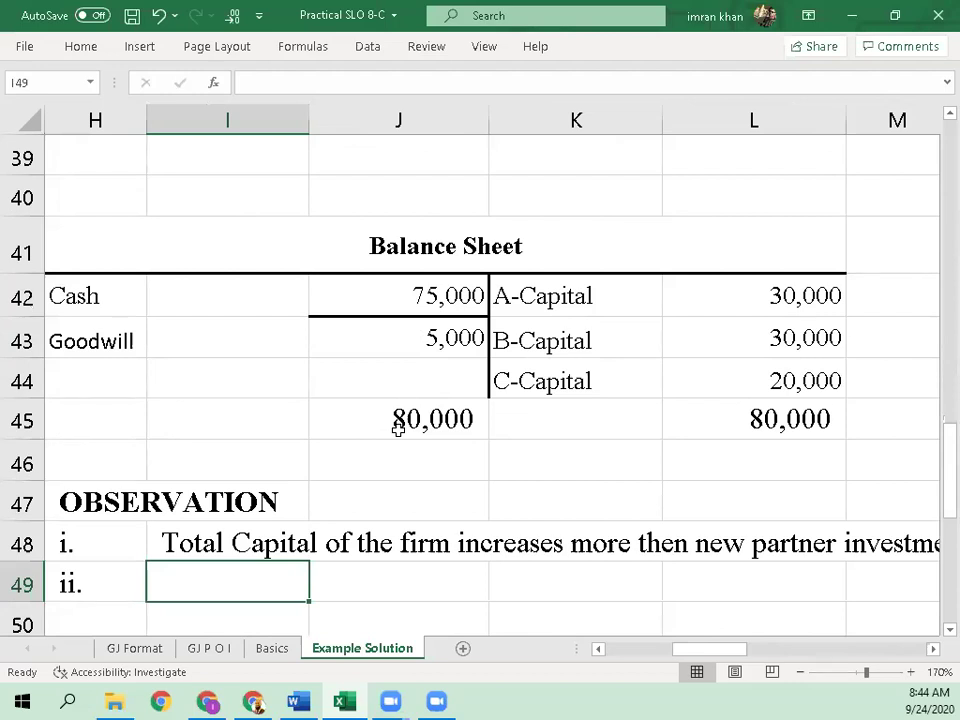
{"action": "type", "text": "Old "}
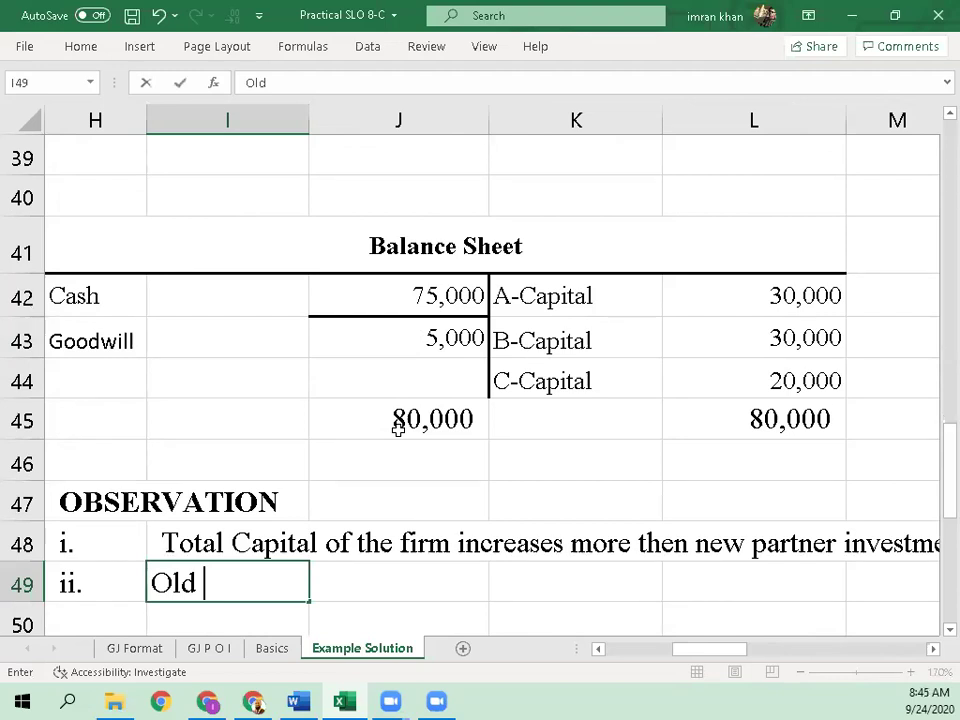
{"action": "type", "text": "Partners "}
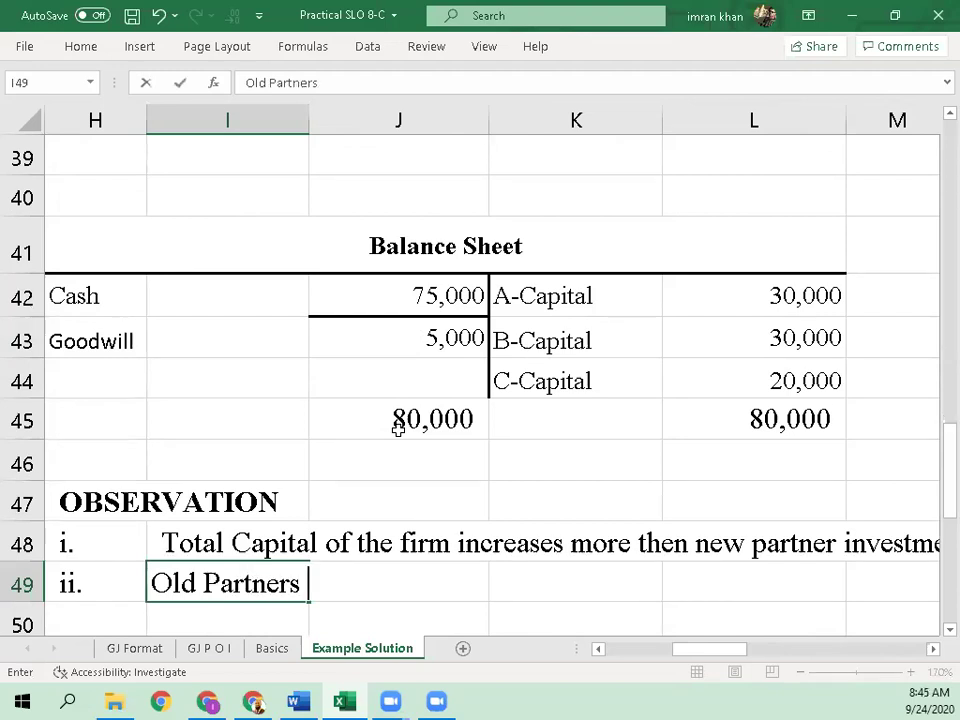
{"action": "type", "text": "don not garee"}
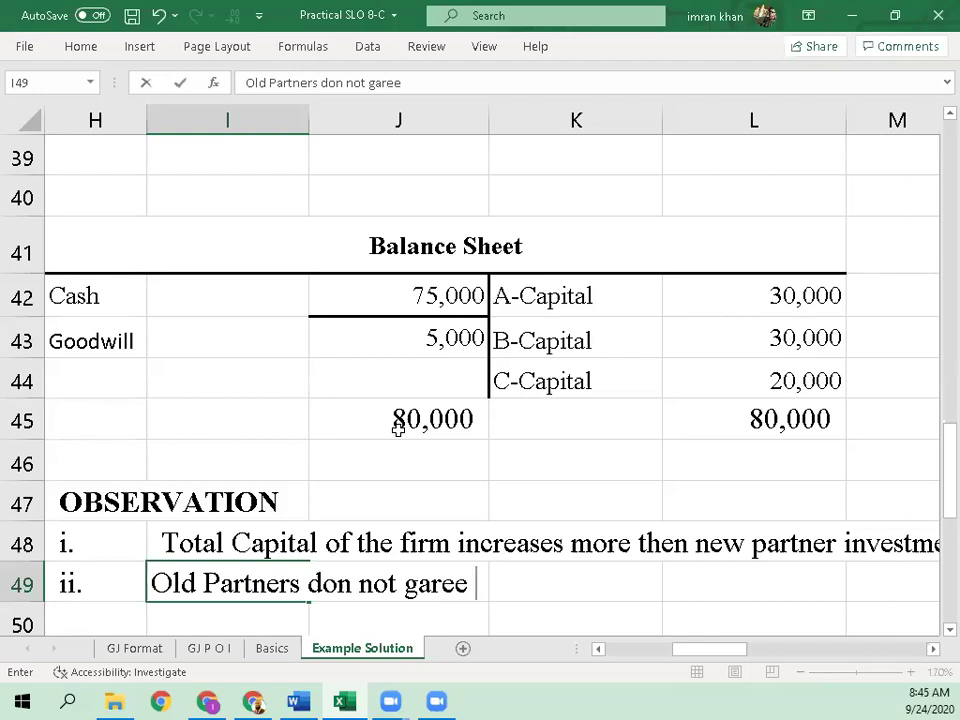
Correct the spelling in cell I49 so the text reads "Old Partners do not agree"
{"action": "key", "text": "F2"}
{"action": "key", "text": "Left"}
{"action": "key", "text": "Left"}
{"action": "key", "text": "Left"}
{"action": "key", "text": "Left"}
{"action": "key", "text": "Left"}
{"action": "key", "text": "Left"}
{"action": "key", "text": "Left"}
{"action": "key", "text": "Left"}
{"action": "key", "text": "Left"}
{"action": "key", "text": "Left"}
{"action": "key", "text": "Left"}
{"action": "key", "text": "BackSpace"}
{"action": "key", "text": "Right"}
{"action": "key", "text": "Right"}
{"action": "key", "text": "Right"}
{"action": "key", "text": "Right"}
{"action": "key", "text": "Right"}
{"action": "type", "text": "a"}
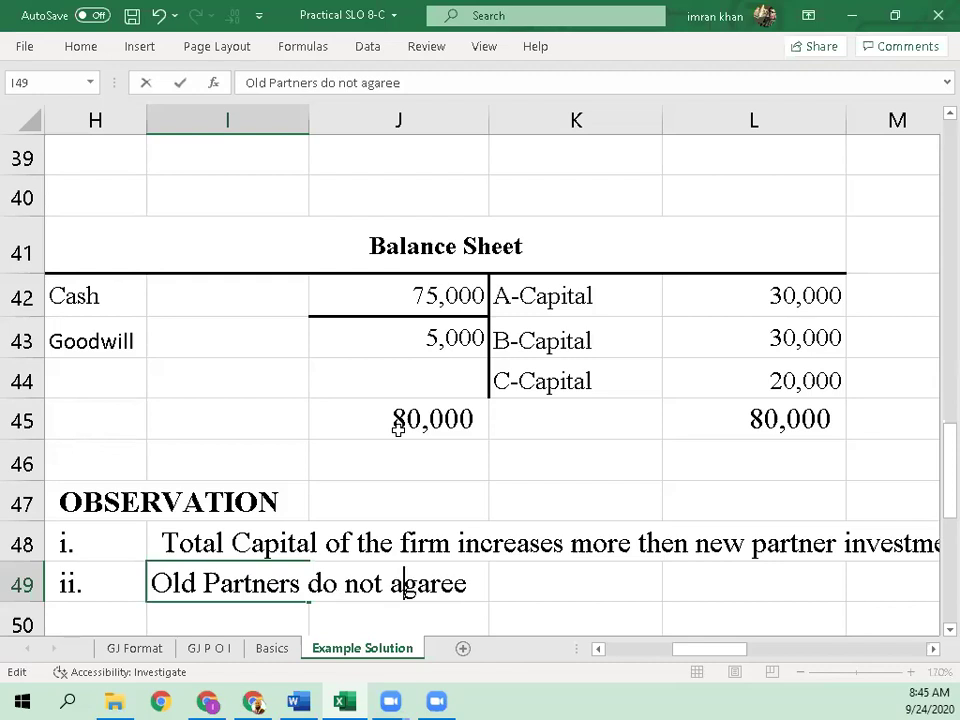
{"action": "key", "text": "Right"}
{"action": "key", "text": "Right"}
{"action": "key", "text": "BackSpace"}
{"action": "key", "text": "Right"}
{"action": "key", "text": "Right"}
{"action": "key", "text": "Right"}
Complete the observation in I49 with "to reduce / Sacrifice their capitals."
{"action": "type", "text": "to"}
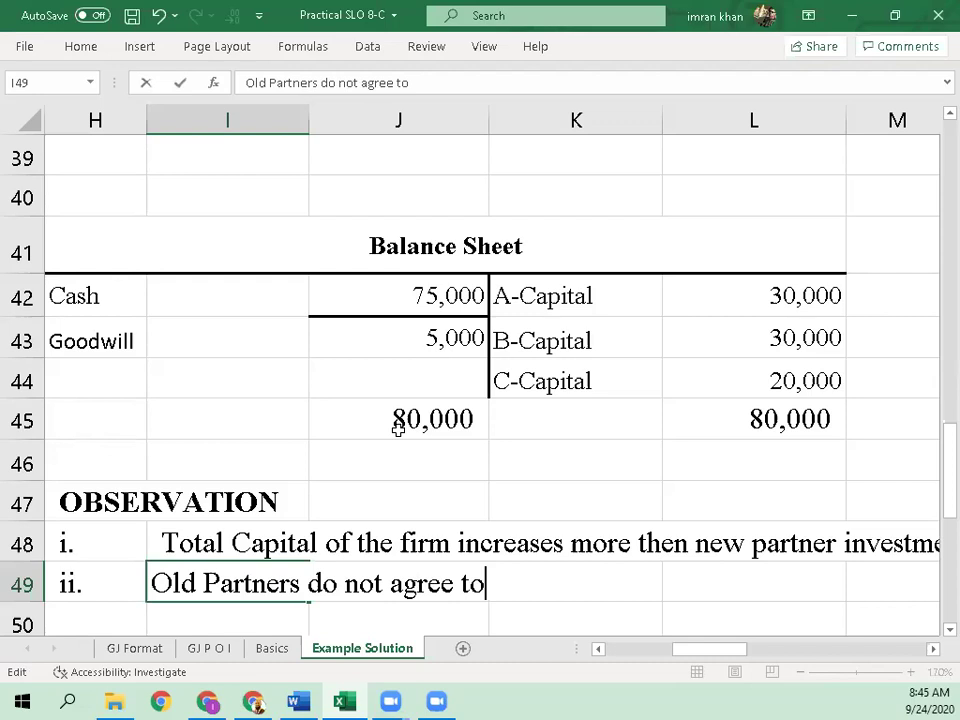
{"action": "type", "text": " reduce / Sa"}
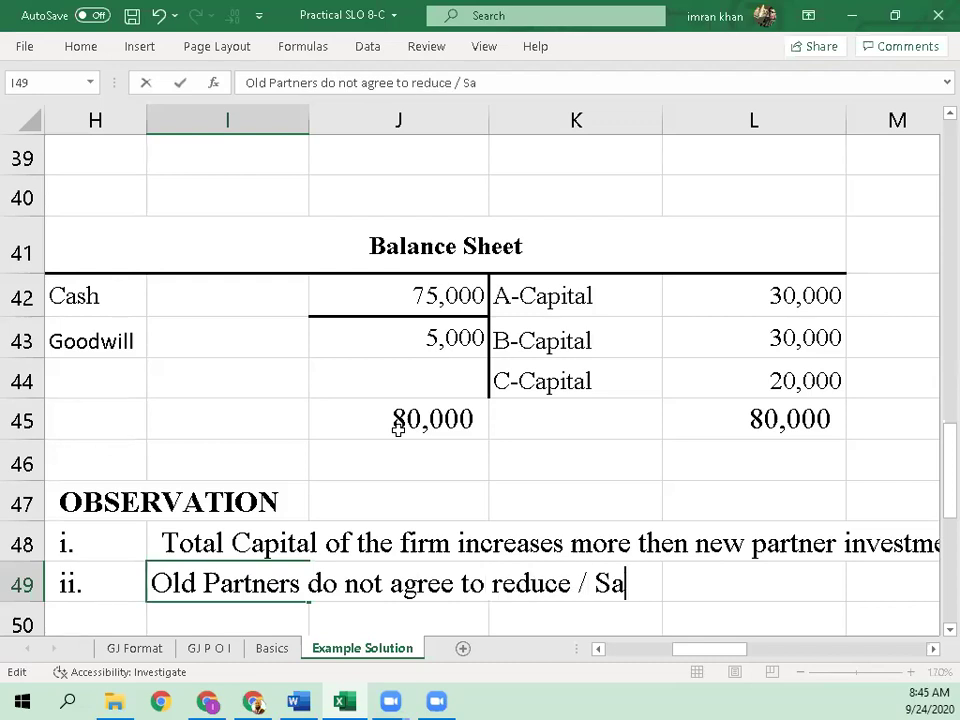
{"action": "type", "text": "crifice"}
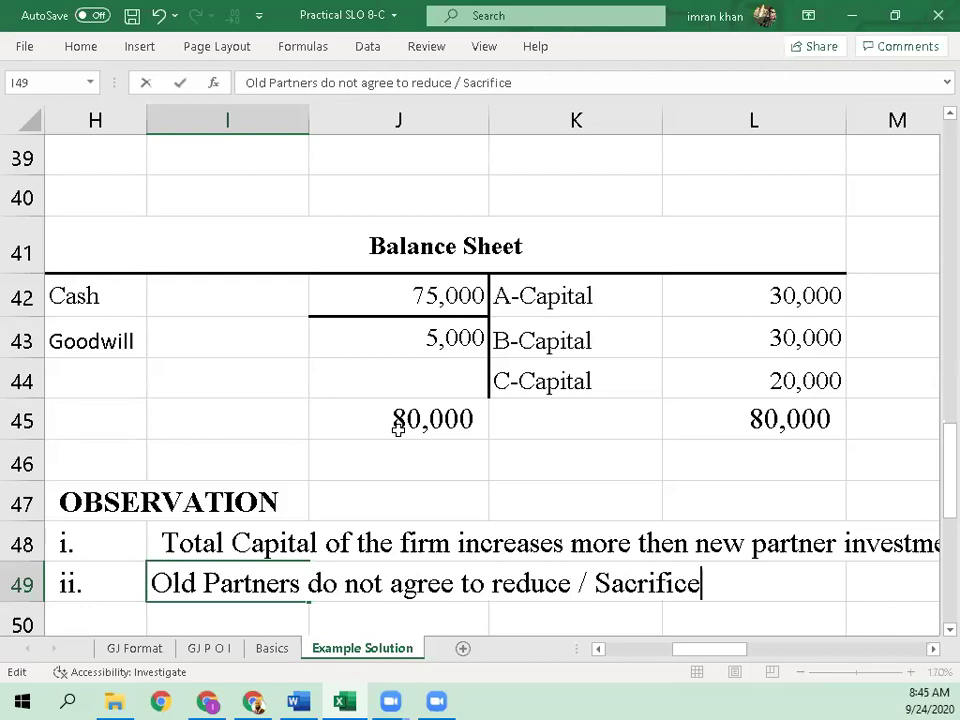
{"action": "type", "text": " the"}
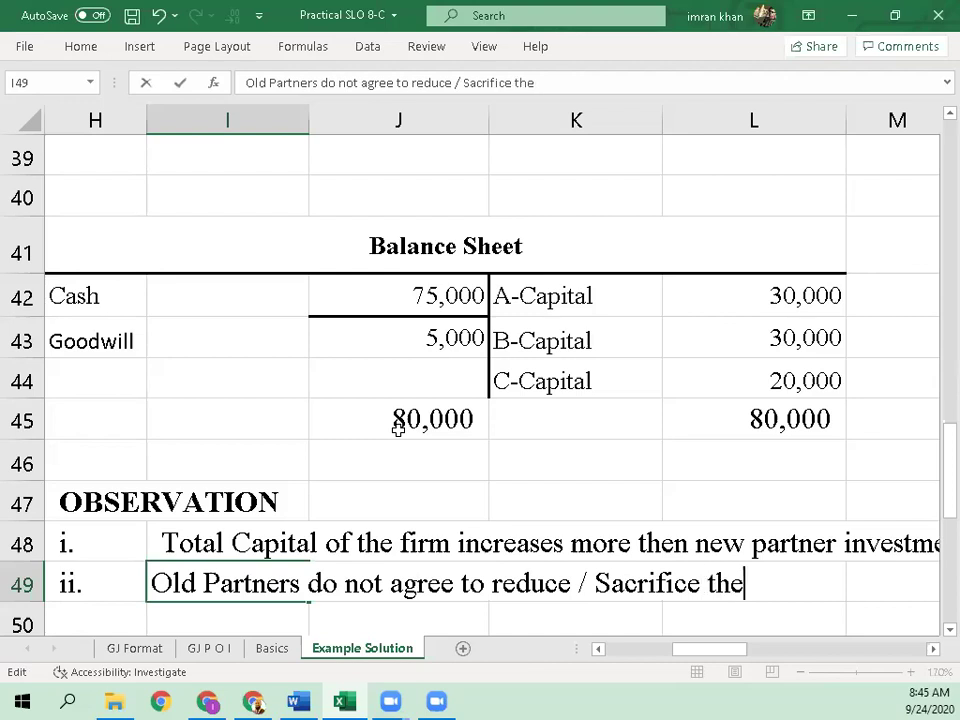
{"action": "type", "text": "ir capitals"}
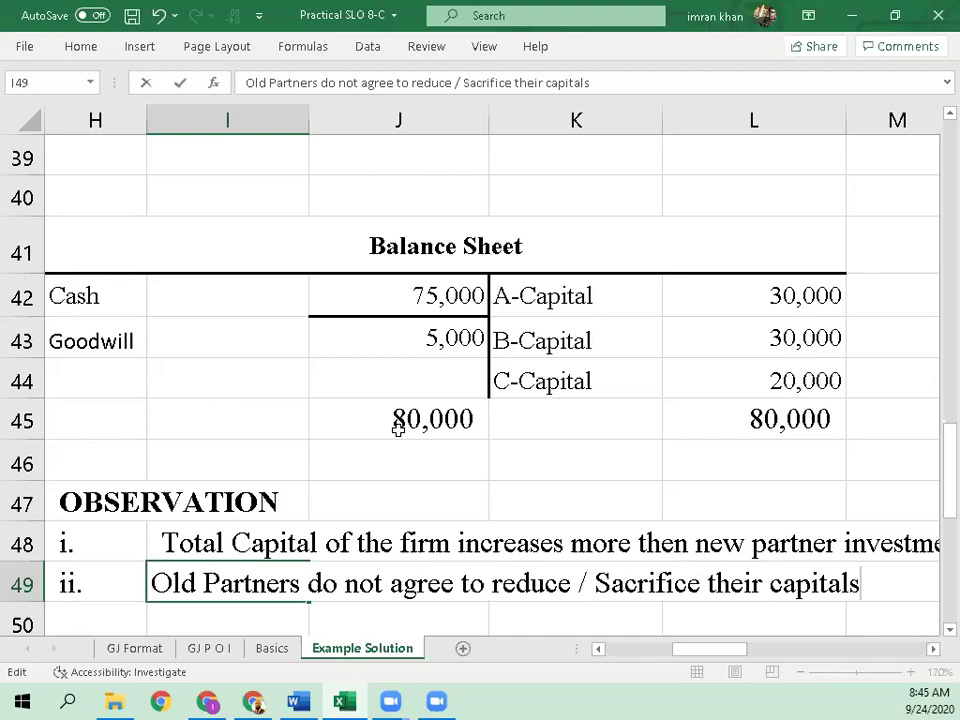
{"action": "type", "text": "."}
{"action": "key", "text": "Return"}
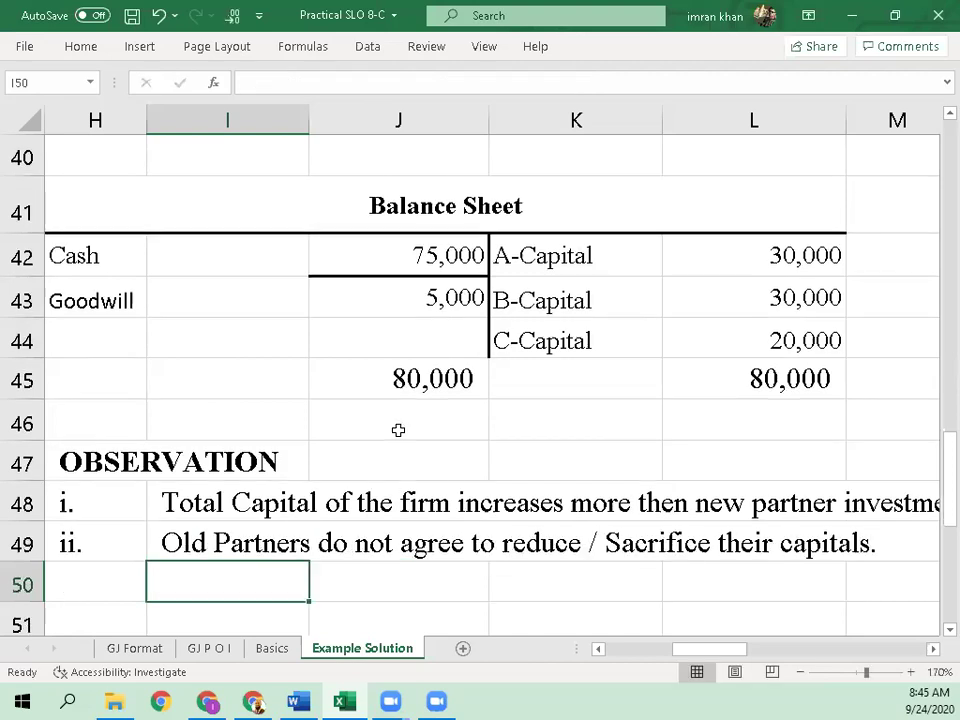
Review the observations in rows 48 and 49 and examine the Case 4 journal entry in rows 42 to 44
{"action": "key", "text": "Up"}
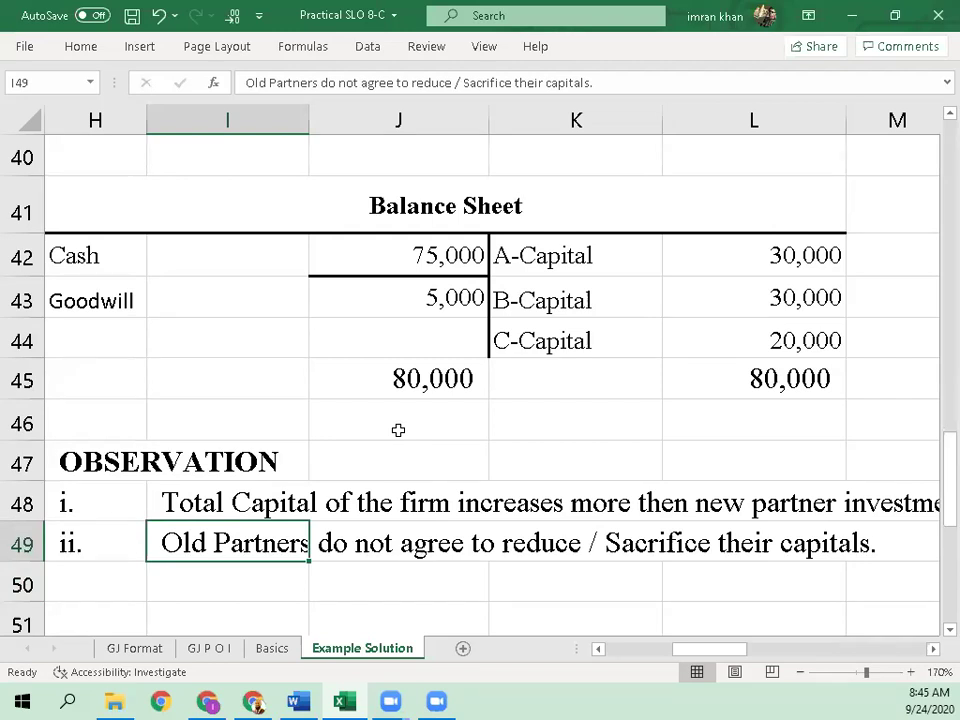
{"action": "key", "text": "Up"}
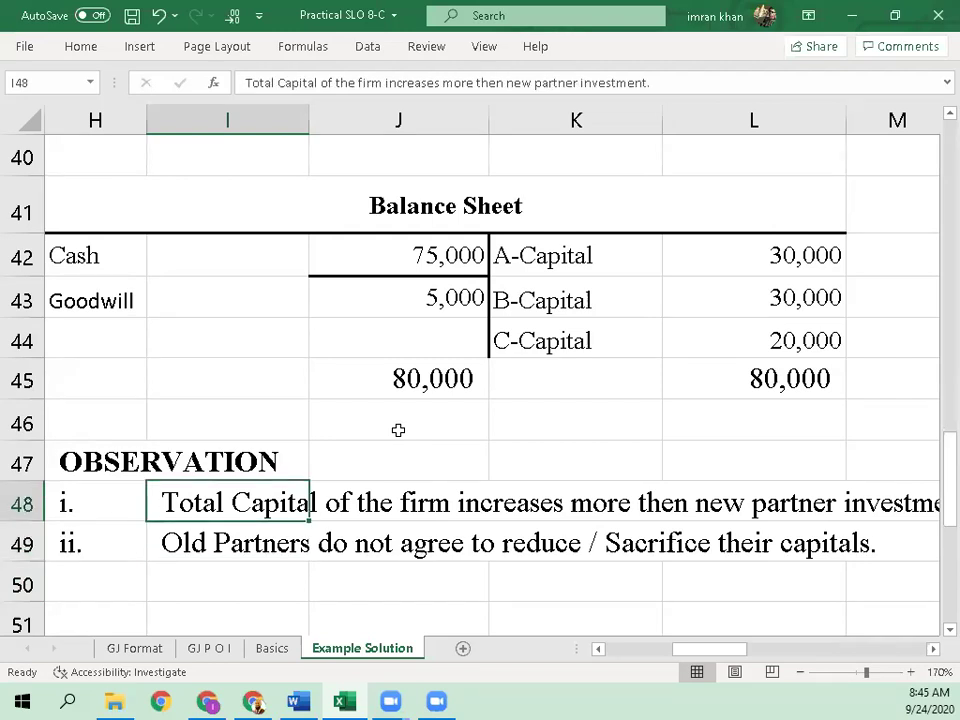
{"action": "key", "text": "Up"}
{"action": "key", "text": "Up"}
{"action": "key", "text": "Up"}
{"action": "key", "text": "Up"}
{"action": "key", "text": "Up"}
{"action": "key", "text": "Left"}
{"action": "key", "text": "Left"}
{"action": "key", "text": "Left"}
{"action": "key", "text": "Left"}
{"action": "key", "text": "Left"}
{"action": "key", "text": "Left"}
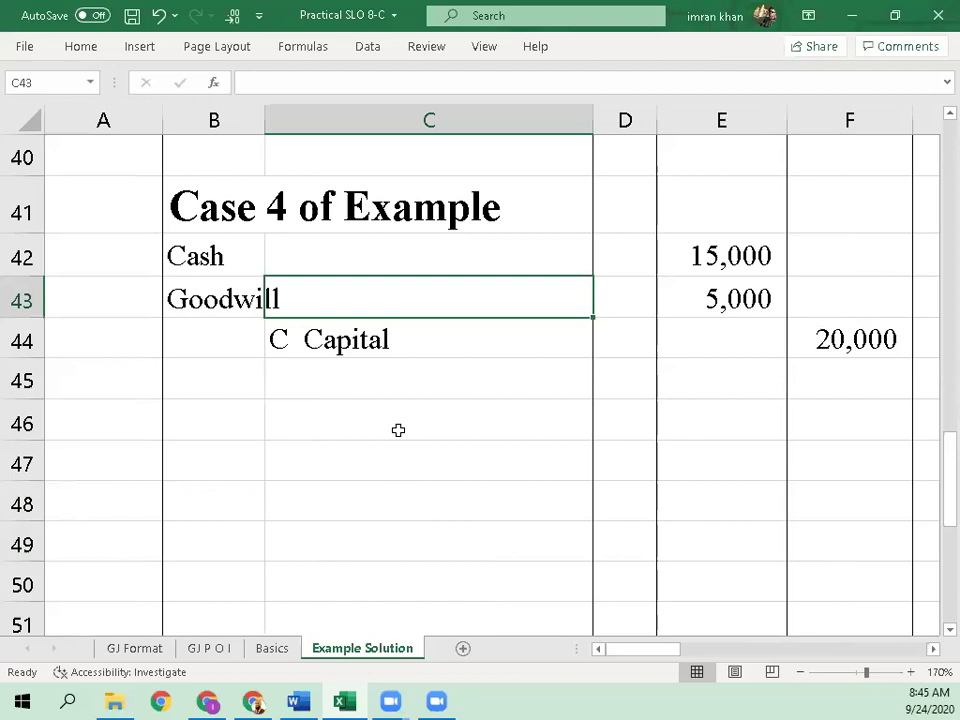
Examine the Case 4 capital-share diagram around columns V to Z, beside rows 40 to 45
{"action": "key", "text": "Right"}
{"action": "key", "text": "Right"}
{"action": "key", "text": "Right"}
{"action": "key", "text": "Right"}
{"action": "key", "text": "Right"}
{"action": "key", "text": "Right"}
{"action": "key", "text": "Right"}
{"action": "key", "text": "Right"}
{"action": "key", "text": "Right"}
{"action": "key", "text": "Right"}
{"action": "key", "text": "Right"}
{"action": "key", "text": "Right"}
{"action": "key", "text": "Right"}
{"action": "key", "text": "Right"}
{"action": "key", "text": "Right"}
{"action": "key", "text": "Right"}
{"action": "key", "text": "Right"}
{"action": "key", "text": "Right"}
{"action": "key", "text": "Right"}
{"action": "key", "text": "Right"}
{"action": "key", "text": "Right"}
{"action": "key", "text": "Right"}
{"action": "key", "text": "Right"}
{"action": "key", "text": "Up"}
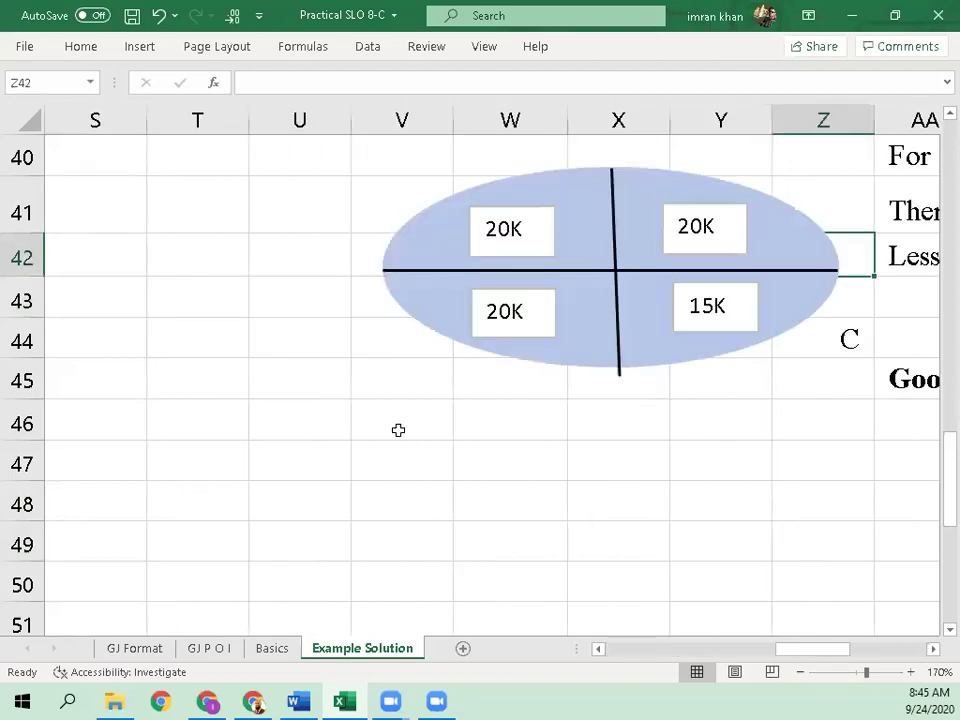
Examine the preceding case's capital-share diagram above it, around rows 29 to 32, for comparison
{"action": "key", "text": "Up"}
{"action": "key", "text": "Up"}
{"action": "key", "text": "Up"}
{"action": "key", "text": "Up"}
{"action": "key", "text": "Up"}
{"action": "key", "text": "Up"}
{"action": "key", "text": "Up"}
{"action": "key", "text": "Up"}
{"action": "key", "text": "Up"}
{"action": "key", "text": "Up"}
{"action": "key", "text": "Up"}
{"action": "key", "text": "Up"}
{"action": "key", "text": "Left"}
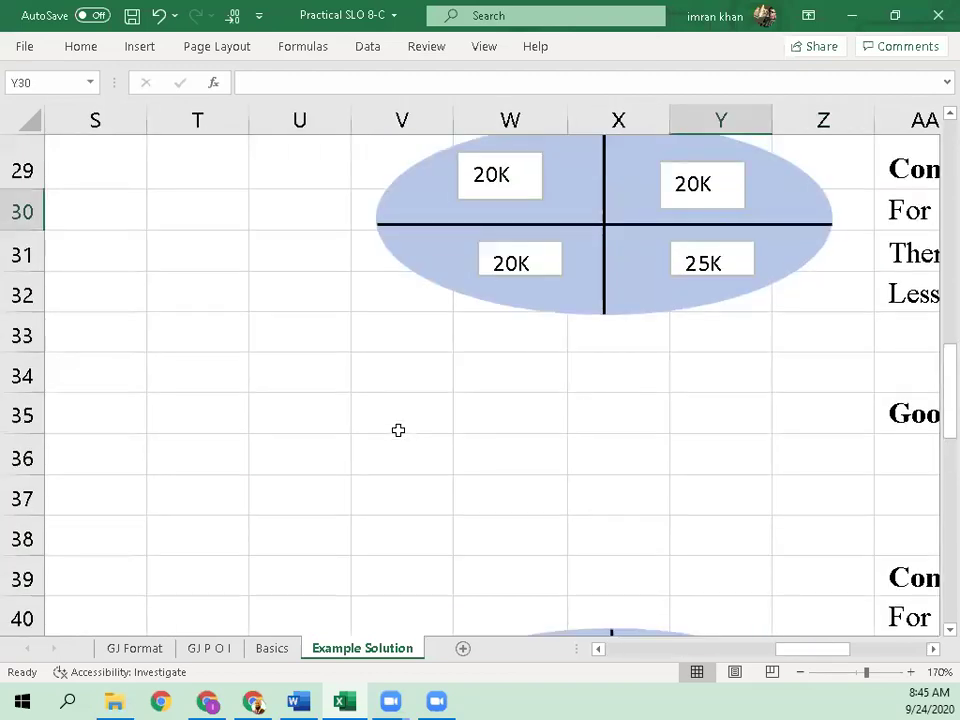
Return to the Case 4 diagram and examine the four partner shares in its quarters
{"action": "key", "text": "Down"}
{"action": "key", "text": "Down"}
{"action": "key", "text": "Down"}
{"action": "key", "text": "Down"}
{"action": "key", "text": "Down"}
{"action": "key", "text": "Down"}
{"action": "key", "text": "Down"}
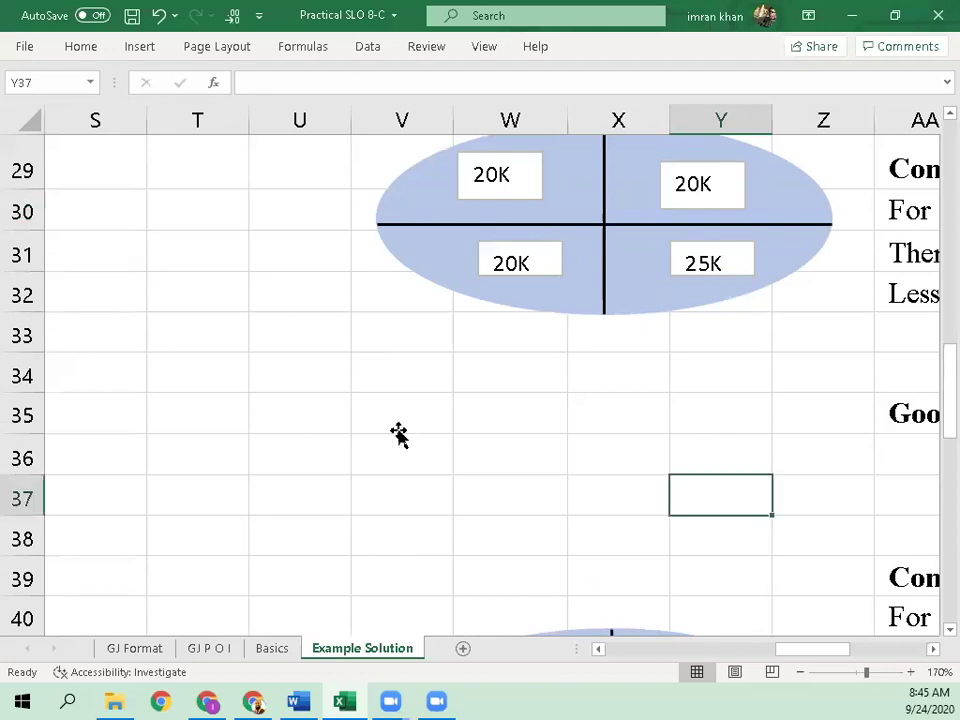
{"action": "key", "text": "Down"}
{"action": "key", "text": "Down"}
{"action": "key", "text": "Down"}
{"action": "key", "text": "Down"}
{"action": "key", "text": "Down"}
{"action": "key", "text": "Down"}
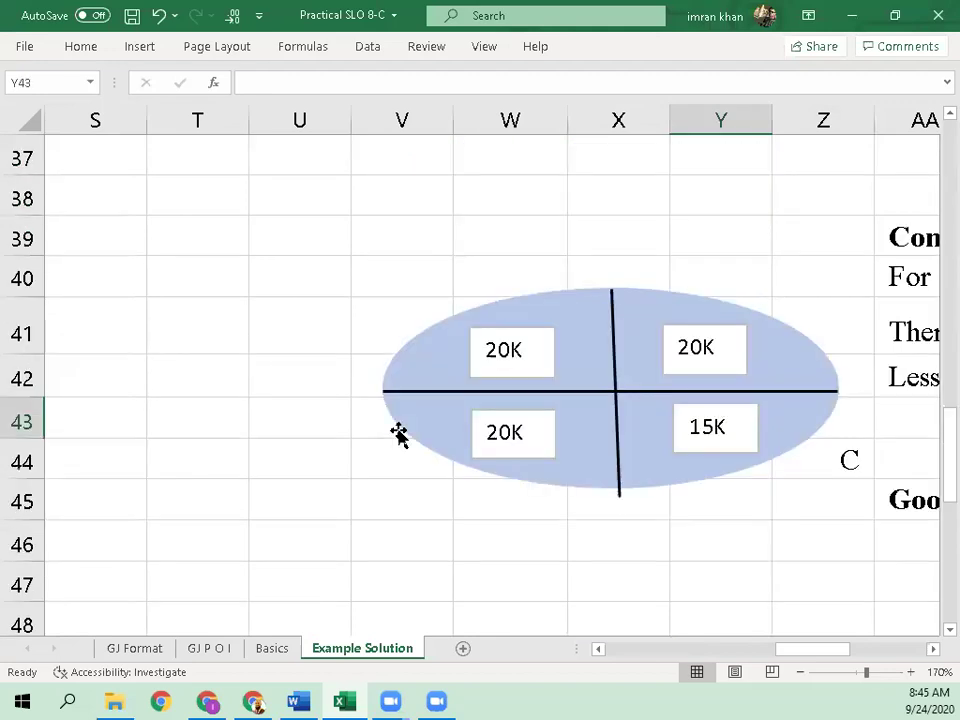
{"action": "key", "text": "Up"}
{"action": "key", "text": "Up"}
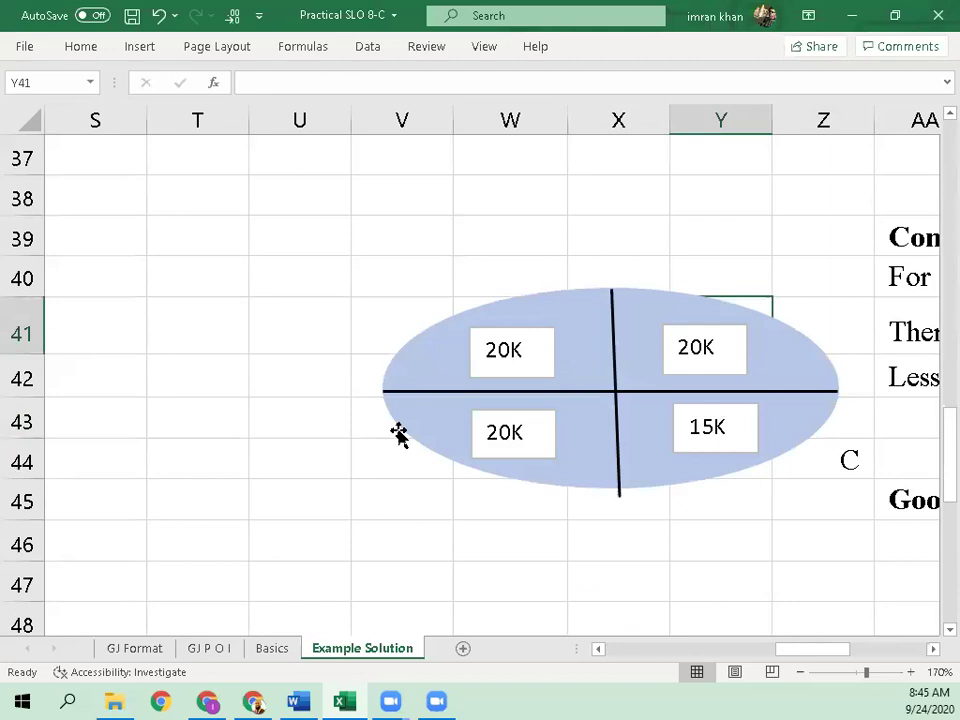
{"action": "key", "text": "Down"}
{"action": "key", "text": "Down"}
{"action": "key", "text": "Down"}
{"action": "key", "text": "Down"}
{"action": "key", "text": "Left"}
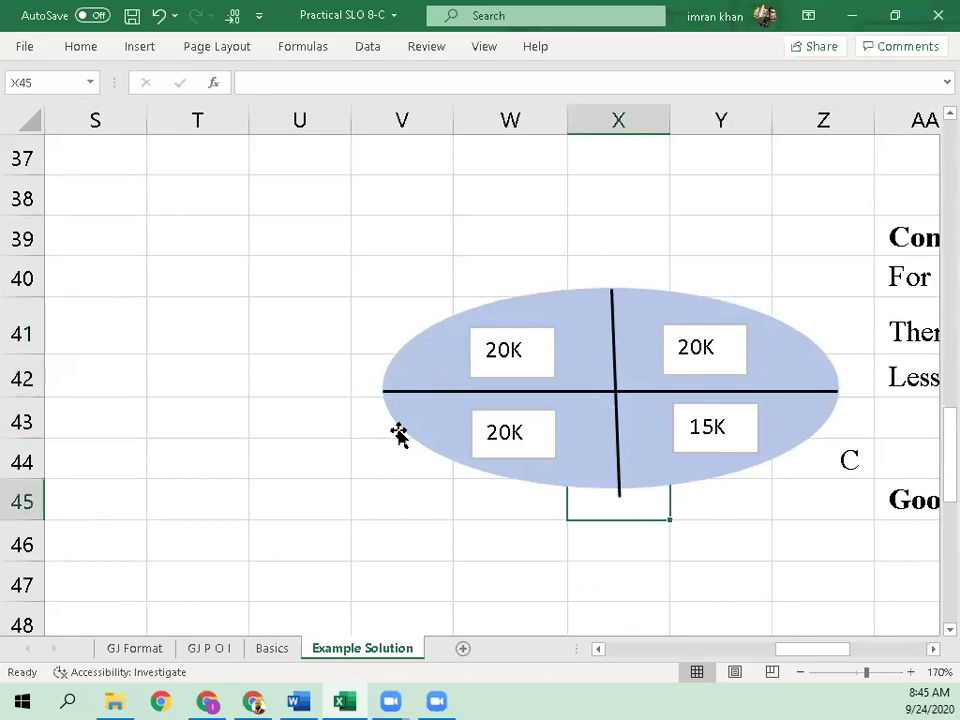
{"action": "key", "text": "Up"}
{"action": "key", "text": "Right"}
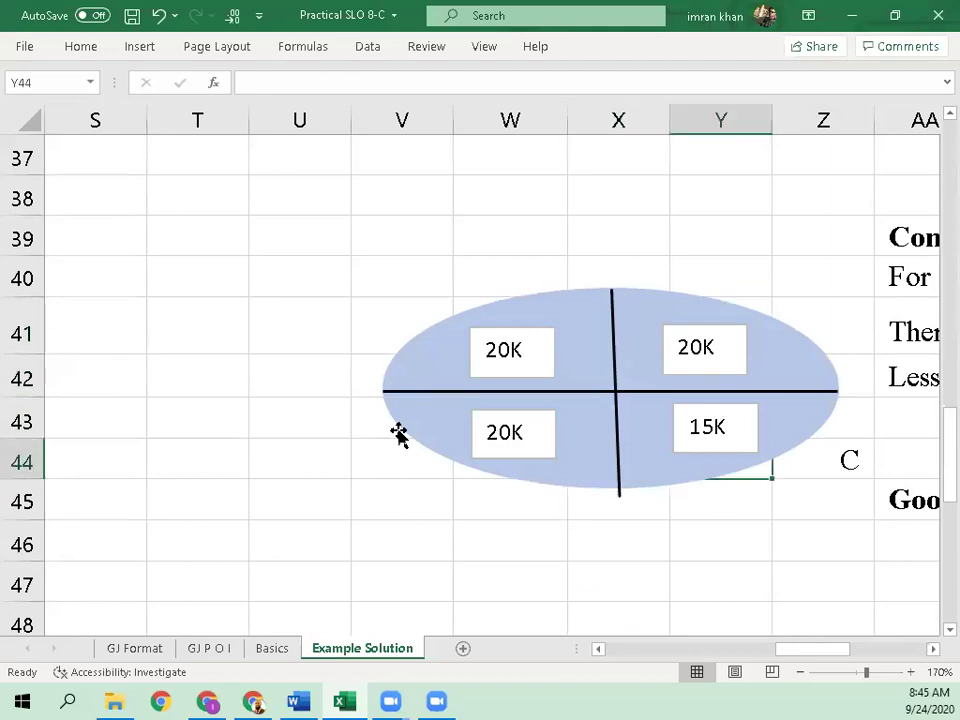
Review the cash, goodwill and C Capital amounts in the Case 4 journal entry
{"action": "key", "text": "Left"}
{"action": "key", "text": "Left"}
{"action": "key", "text": "Left"}
{"action": "key", "text": "Left"}
{"action": "key", "text": "Left"}
{"action": "key", "text": "Left"}
{"action": "key", "text": "Left"}
{"action": "key", "text": "Left"}
{"action": "key", "text": "Left"}
{"action": "key", "text": "Left"}
{"action": "key", "text": "Left"}
{"action": "key", "text": "Left"}
{"action": "key", "text": "Left"}
{"action": "key", "text": "Left"}
{"action": "key", "text": "Left"}
{"action": "key", "text": "Left"}
{"action": "key", "text": "Left"}
{"action": "key", "text": "Left"}
{"action": "key", "text": "Left"}
{"action": "key", "text": "Left"}
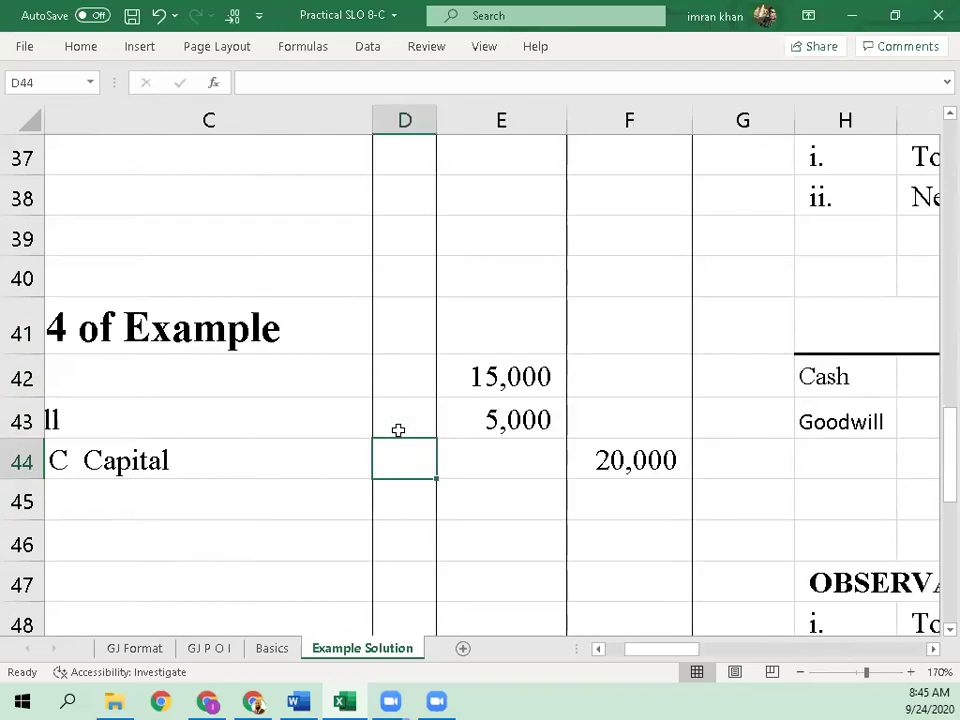
Read the Case 4 balance sheet and the two observations beneath it in rows 48 and 49
{"action": "key", "text": "Right"}
{"action": "key", "text": "Right"}
{"action": "key", "text": "Right"}
{"action": "key", "text": "Right"}
{"action": "key", "text": "Right"}
{"action": "key", "text": "Down"}
{"action": "key", "text": "Down"}
{"action": "key", "text": "Down"}
{"action": "key", "text": "Down"}
{"action": "key", "text": "Down"}
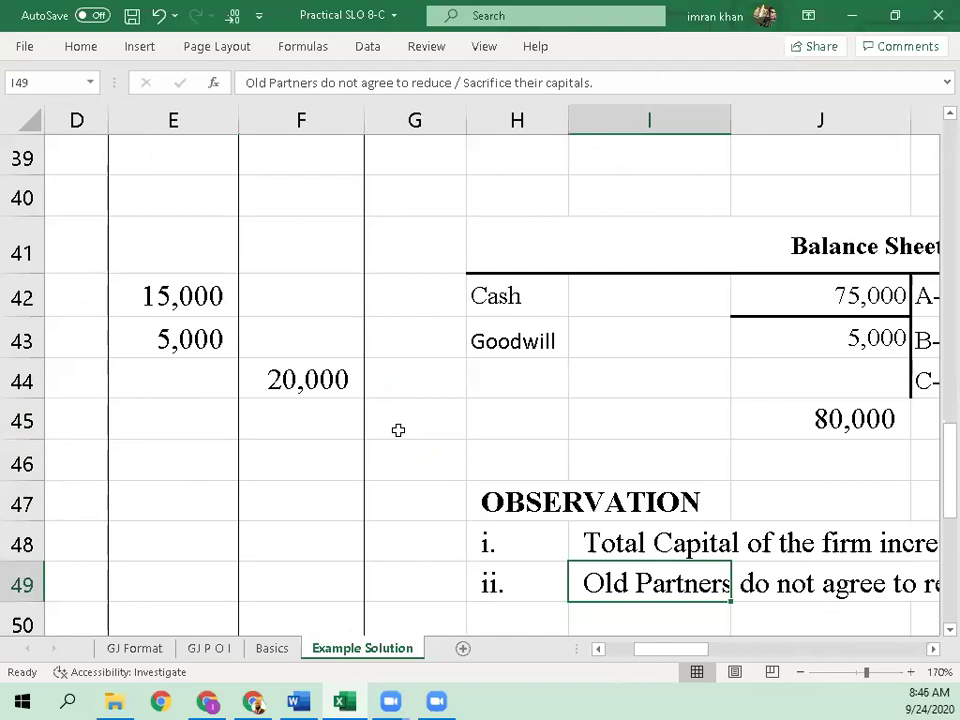
{"action": "key", "text": "Right"}
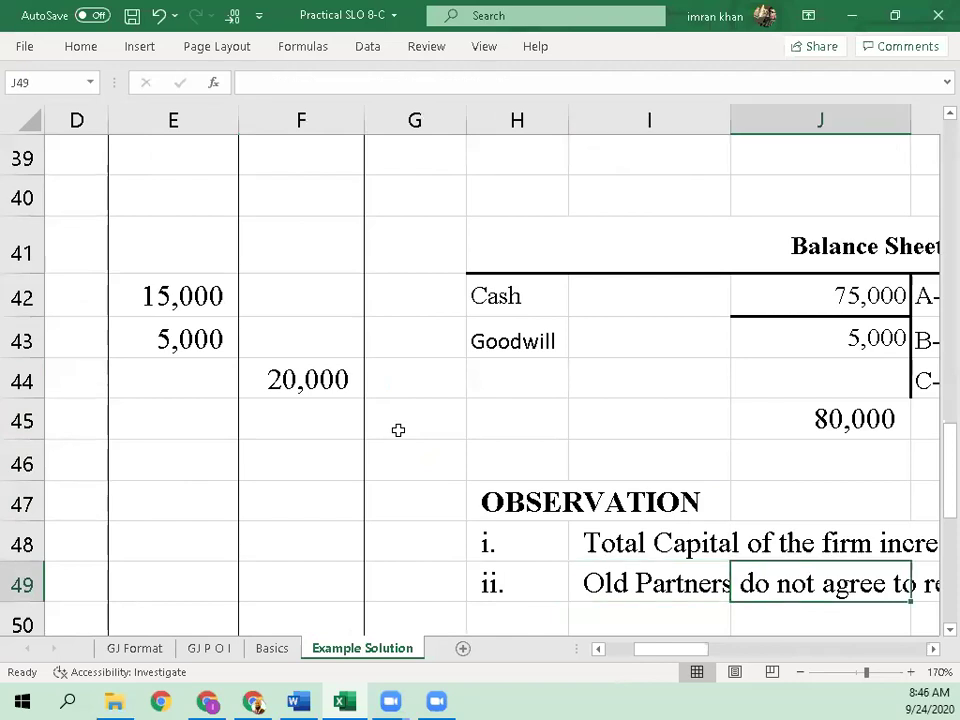
{"action": "key", "text": "Right"}
{"action": "key", "text": "Right"}
{"action": "key", "text": "Right"}
{"action": "key", "text": "Right"}
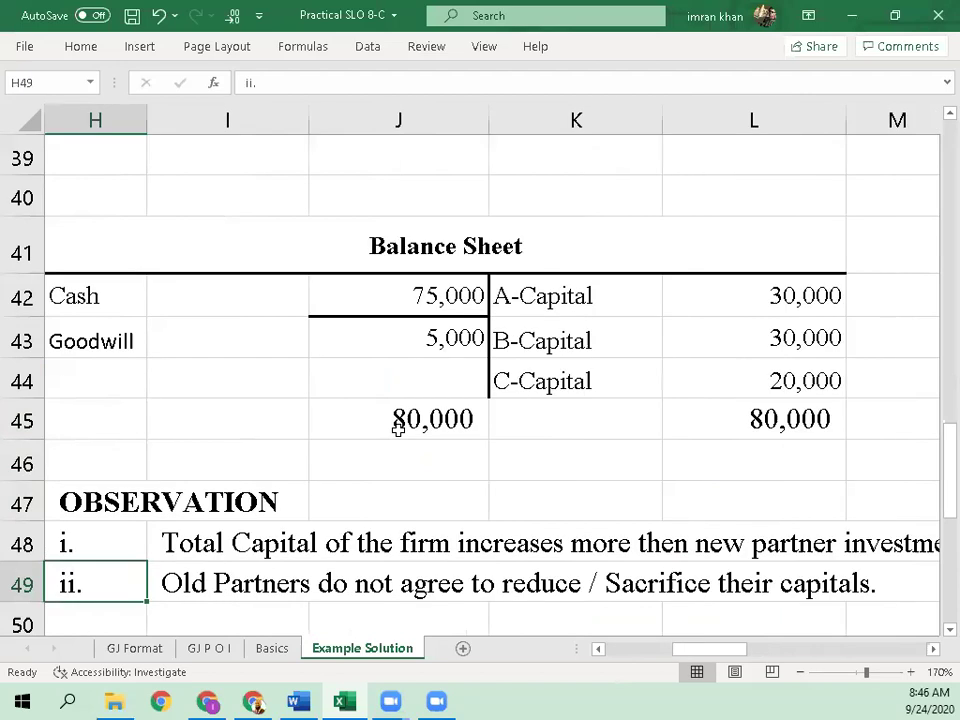
{"action": "key", "text": "Right"}
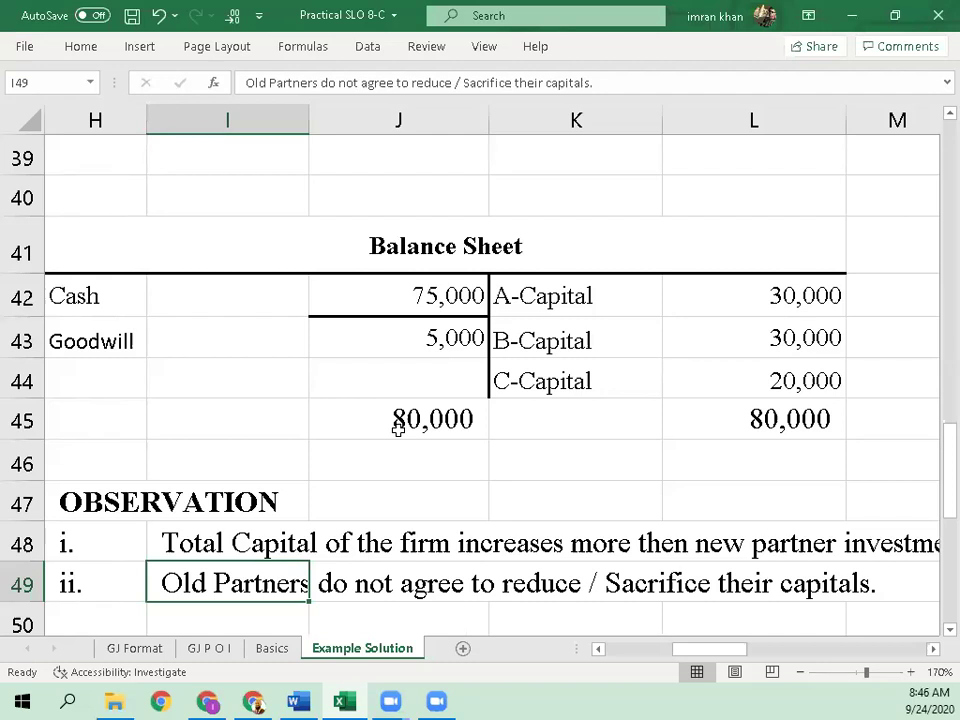
{"action": "key", "text": "Up"}
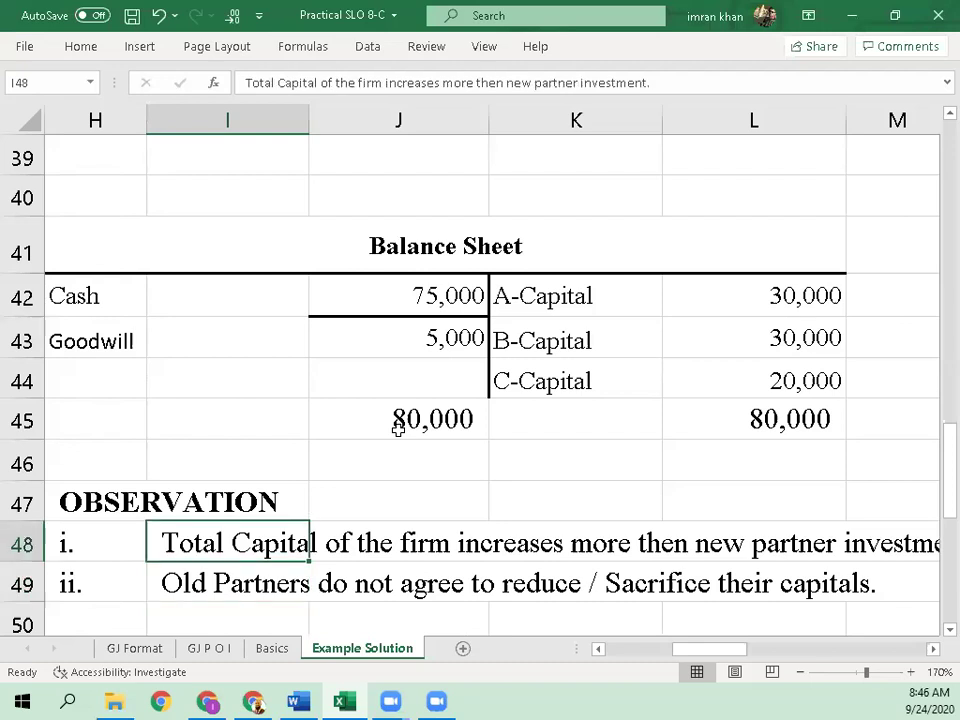
Examine the Goodwill and C Capital lines of the Case 4 journal entry in rows 43 and 44
{"action": "key", "text": "Home"}
{"action": "left_click", "coordinate": [398, 430]}
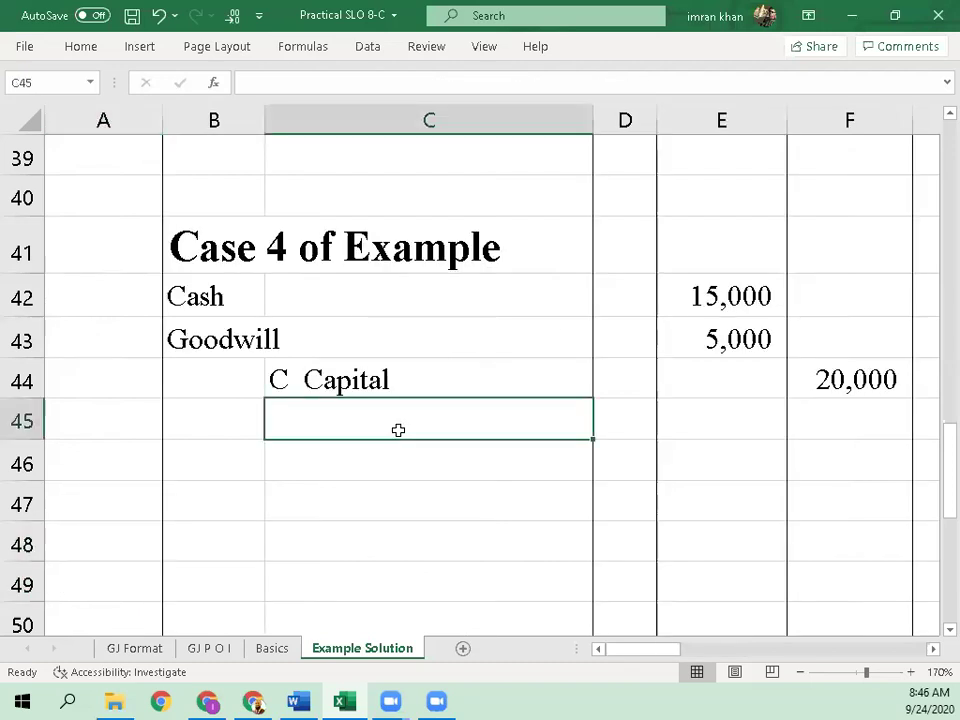
{"action": "key", "text": "Left"}
{"action": "key", "text": "Up"}
{"action": "key", "text": "Up"}
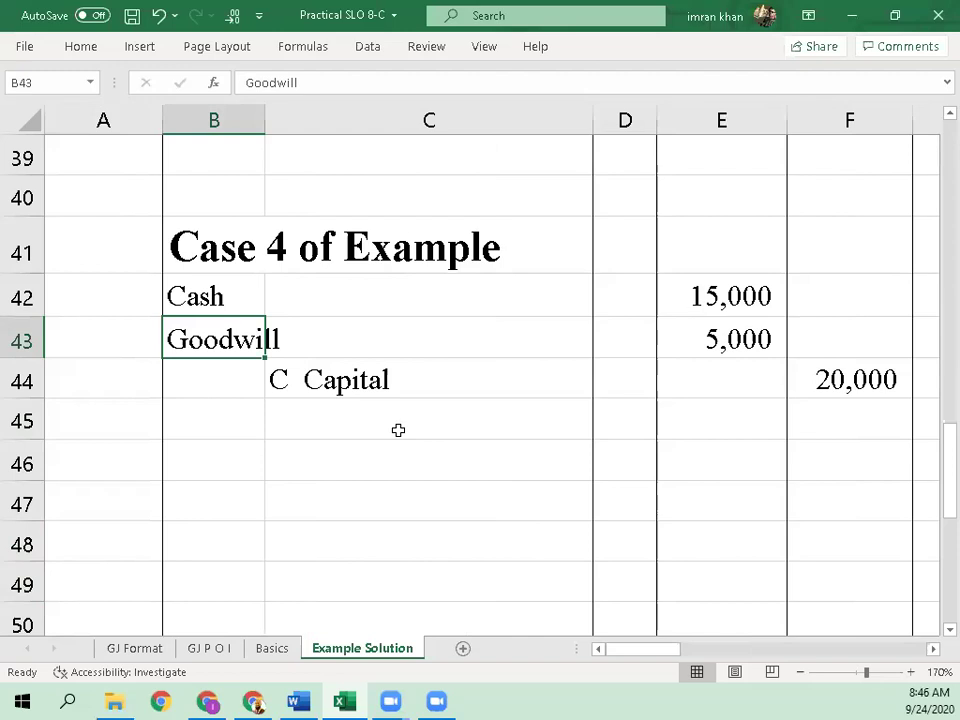
{"action": "key", "text": "Down"}
{"action": "key", "text": "Up"}
{"action": "key", "text": "Down"}
Examine the Case 4 new-partner goodwill computation in columns AA to AH, from the old partners' capital down to the goodwill line
{"action": "key", "text": "Right"}
{"action": "key", "text": "Right"}
{"action": "key", "text": "Right"}
{"action": "key", "text": "Right"}
{"action": "key", "text": "Right"}
{"action": "key", "text": "Right"}
{"action": "key", "text": "Right"}
{"action": "key", "text": "Right"}
{"action": "key", "text": "Right"}
{"action": "key", "text": "Right"}
{"action": "key", "text": "Right"}
{"action": "key", "text": "Right"}
{"action": "key", "text": "Right"}
{"action": "key", "text": "Right"}
{"action": "key", "text": "Right"}
{"action": "key", "text": "Right"}
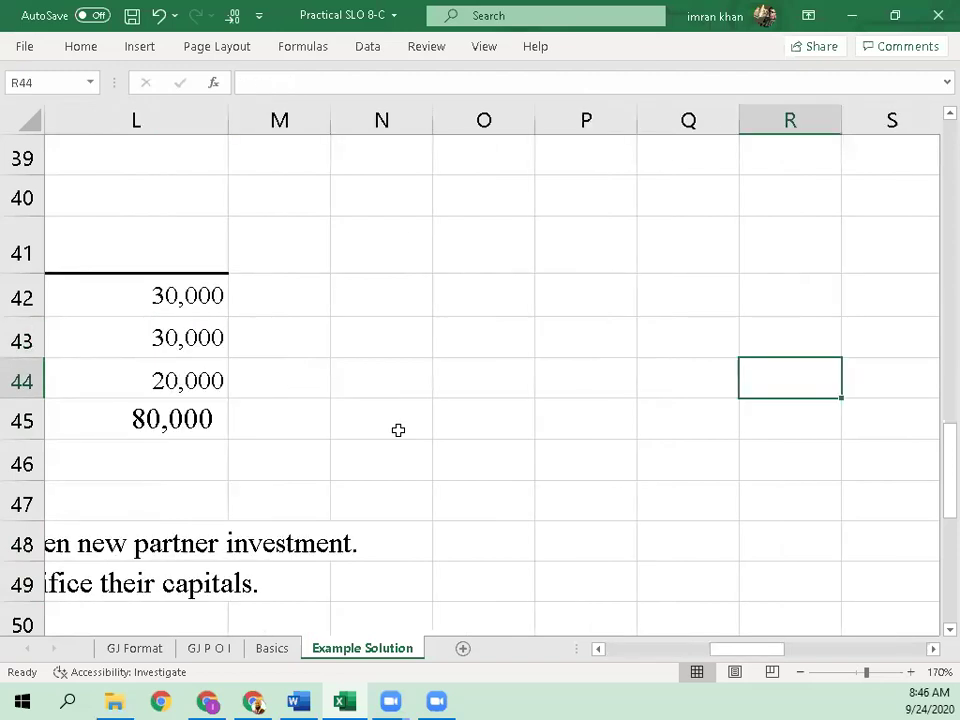
{"action": "key", "text": "Right"}
{"action": "key", "text": "Right"}
{"action": "key", "text": "Right"}
{"action": "key", "text": "Right"}
{"action": "key", "text": "Right"}
{"action": "key", "text": "Right"}
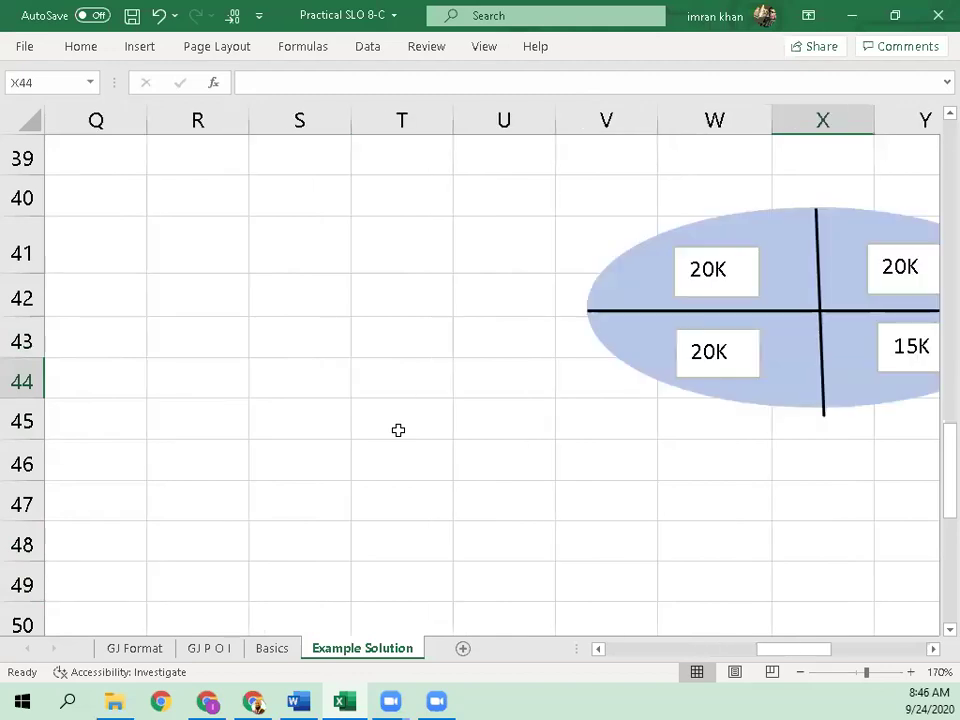
{"action": "key", "text": "Right"}
{"action": "key", "text": "Right"}
{"action": "key", "text": "Right"}
{"action": "key", "text": "Right"}
{"action": "key", "text": "Right"}
{"action": "key", "text": "Right"}
{"action": "key", "text": "Right"}
{"action": "key", "text": "Right"}
{"action": "key", "text": "Right"}
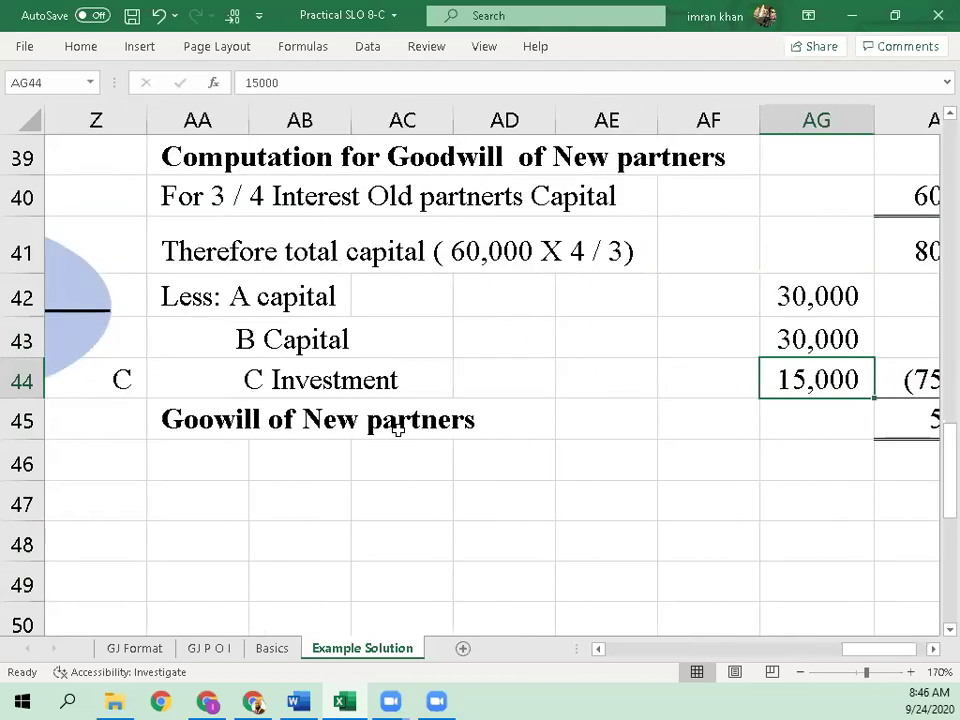
{"action": "key", "text": "Right"}
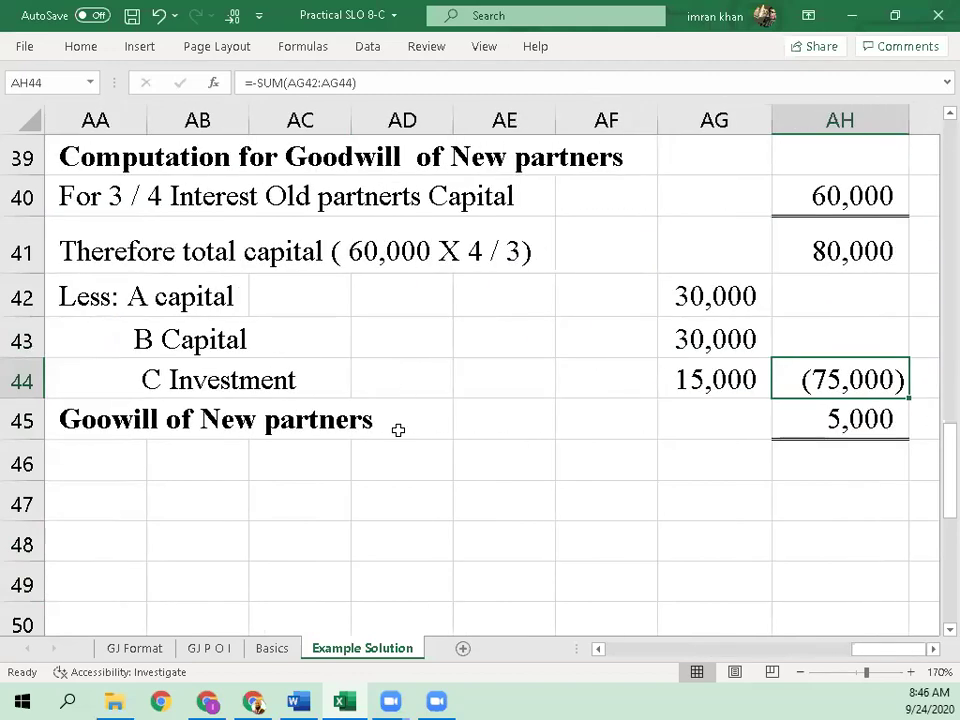
{"action": "key", "text": "Left"}
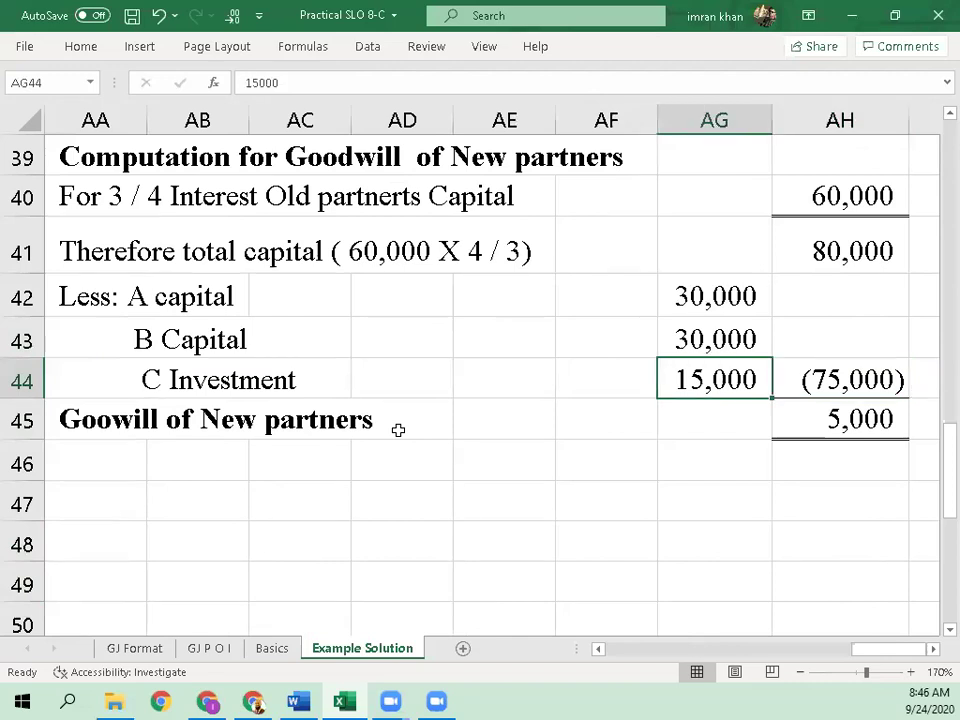
{"action": "key", "text": "Down"}
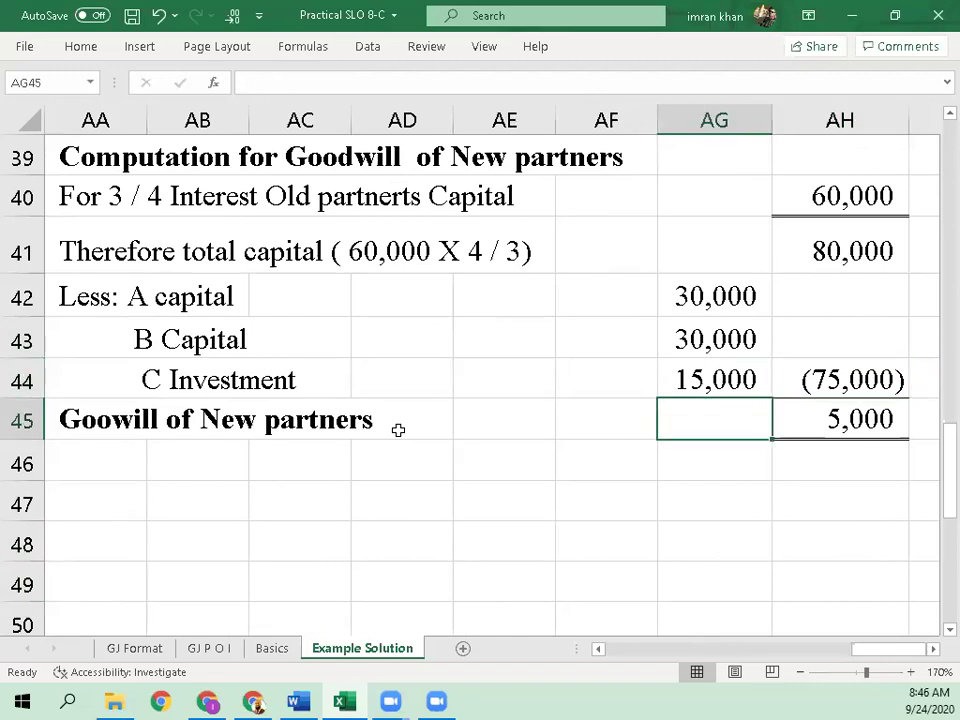
Return to the Case 4 journal entry and examine the C Capital line and its credit amount in row 44
{"action": "key", "text": "Right"}
{"action": "key", "text": "Left"}
{"action": "key", "text": "Left"}
{"action": "key", "text": "Left"}
{"action": "key", "text": "Left"}
{"action": "key", "text": "Left"}
{"action": "key", "text": "Left"}
{"action": "key", "text": "Left"}
{"action": "key", "text": "Left"}
{"action": "key", "text": "Left"}
{"action": "key", "text": "Left"}
{"action": "key", "text": "Left"}
{"action": "key", "text": "Left"}
{"action": "key", "text": "Left"}
{"action": "key", "text": "Left"}
{"action": "key", "text": "Left"}
{"action": "key", "text": "Left"}
{"action": "key", "text": "Left"}
{"action": "key", "text": "Left"}
{"action": "key", "text": "Left"}
{"action": "key", "text": "Left"}
{"action": "key", "text": "Left"}
{"action": "key", "text": "Left"}
{"action": "key", "text": "Left"}
{"action": "key", "text": "Left"}
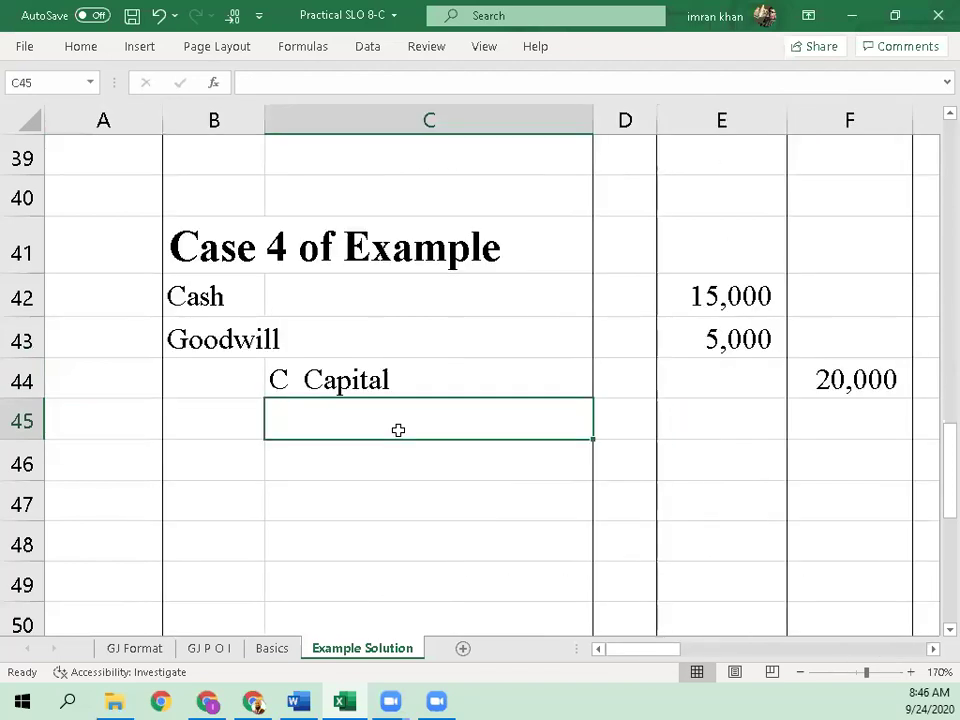
{"action": "key", "text": "Up"}
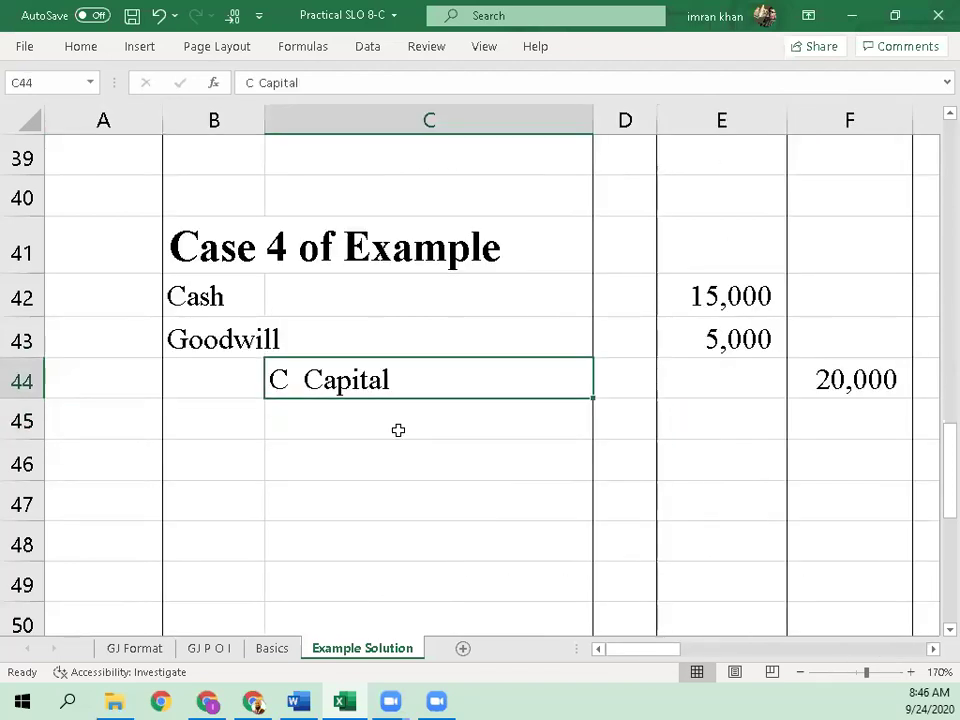
{"action": "key", "text": "Right"}
{"action": "key", "text": "Right"}
{"action": "key", "text": "Right"}
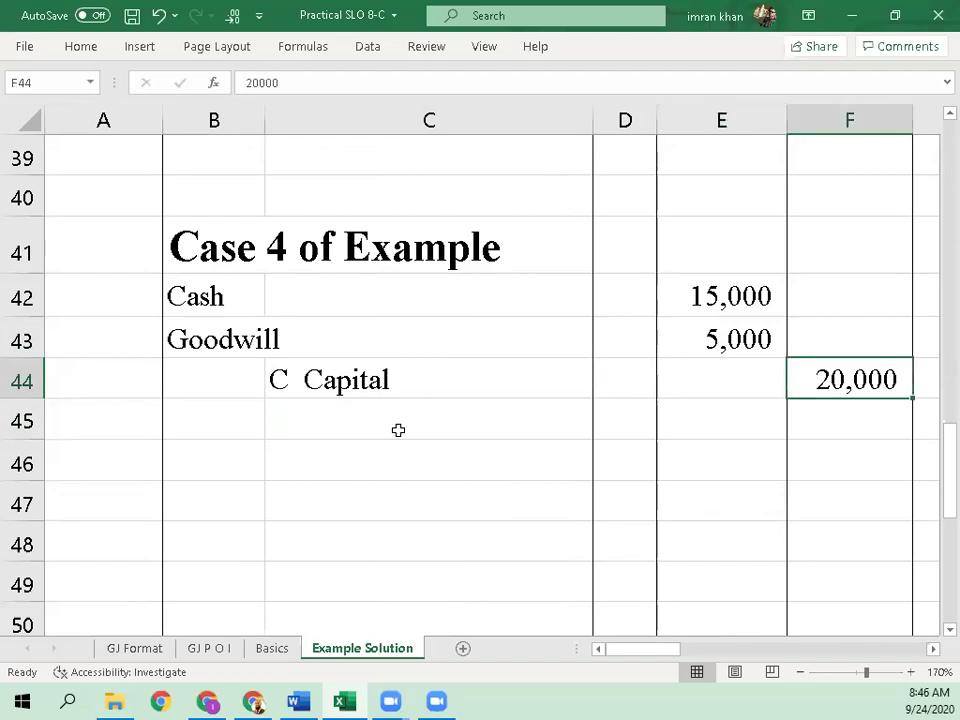
Examine the Case 4 share diagram in columns V to Z, comparing the four partner quarters
{"action": "key", "text": "Right"}
{"action": "key", "text": "Right"}
{"action": "key", "text": "Right"}
{"action": "key", "text": "Right"}
{"action": "key", "text": "Right"}
{"action": "key", "text": "Right"}
{"action": "key", "text": "Right"}
{"action": "key", "text": "Right"}
{"action": "key", "text": "Right"}
{"action": "key", "text": "Right"}
{"action": "key", "text": "Right"}
{"action": "key", "text": "Right"}
{"action": "key", "text": "Right"}
{"action": "key", "text": "Right"}
{"action": "key", "text": "Right"}
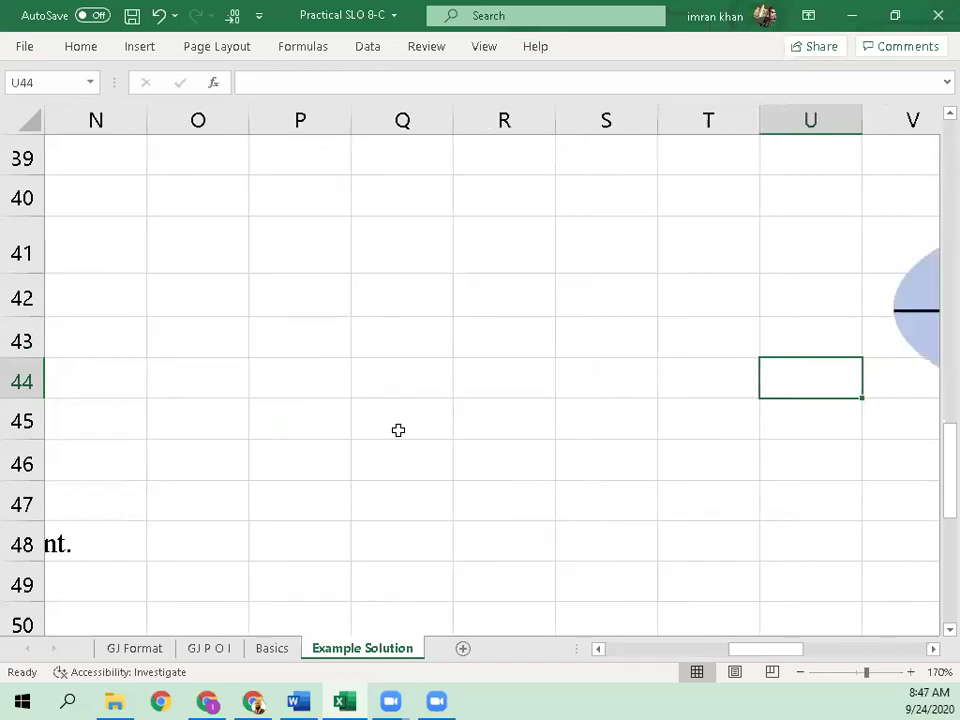
{"action": "key", "text": "Right"}
{"action": "key", "text": "Right"}
{"action": "key", "text": "Right"}
{"action": "key", "text": "Right"}
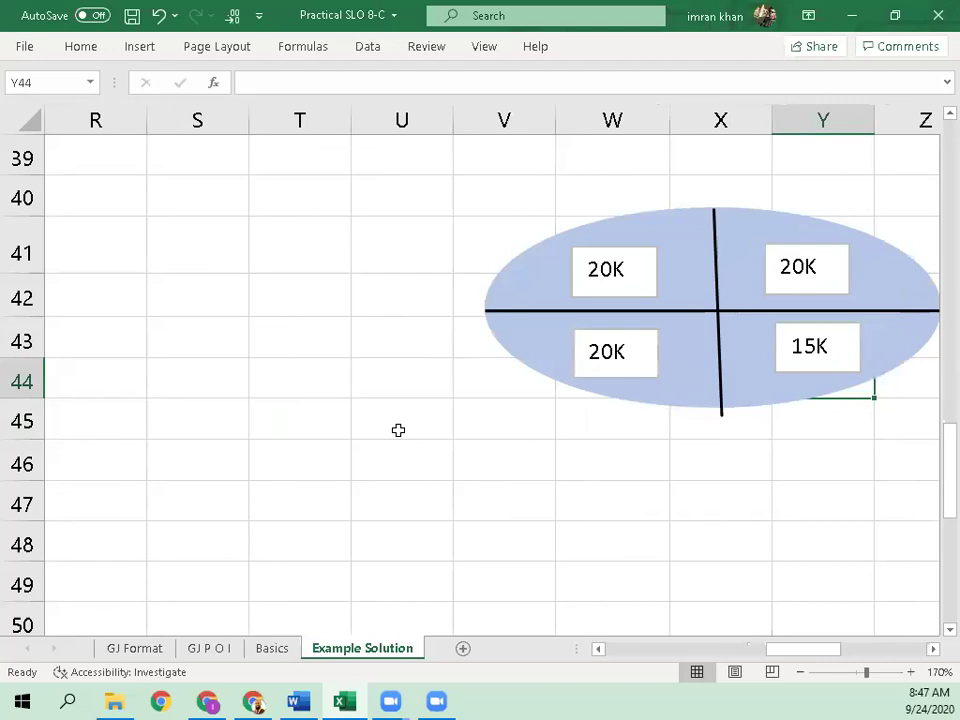
{"action": "key", "text": "Up"}
{"action": "key", "text": "Up"}
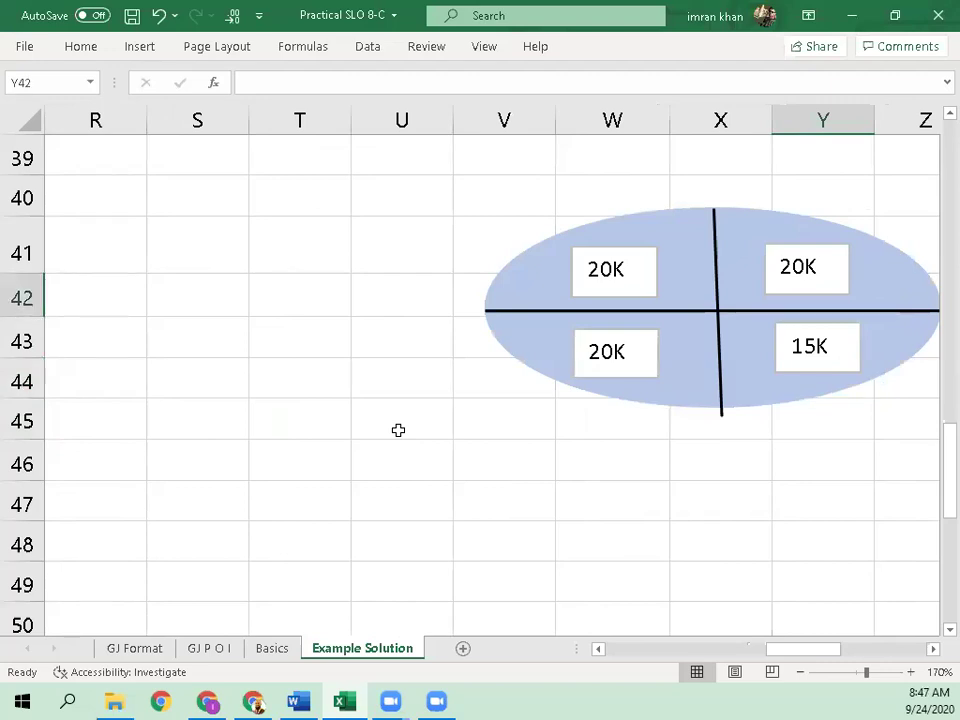
Review the A, B and C capital balances in column L of the Case 4 balance sheet
{"action": "key", "text": "Left"}
{"action": "key", "text": "Left"}
{"action": "key", "text": "Left"}
{"action": "key", "text": "Left"}
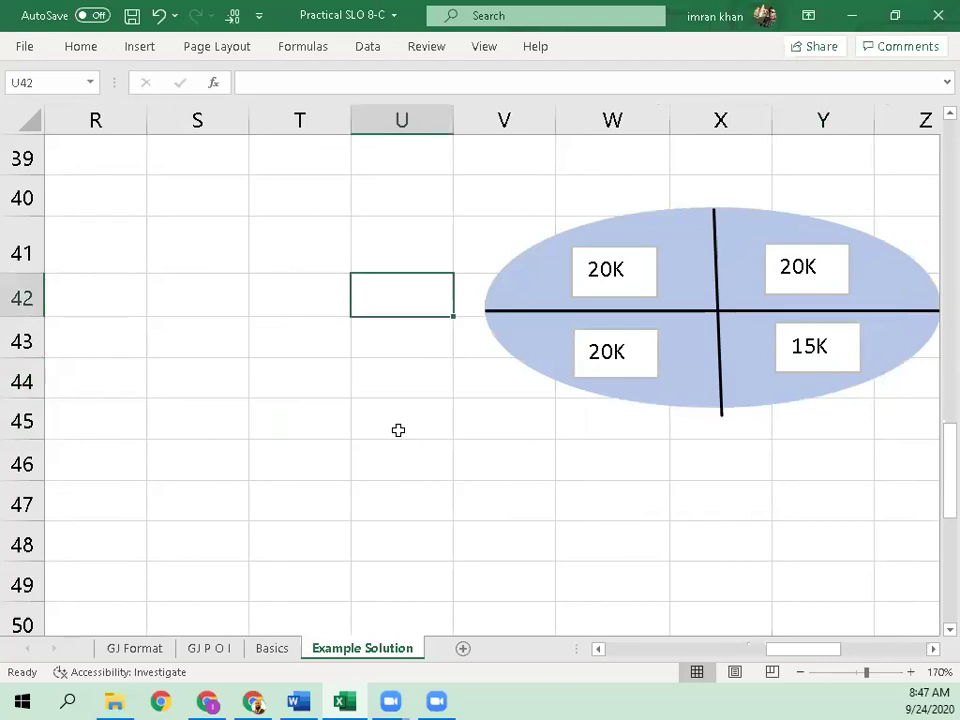
{"action": "key", "text": "Left"}
{"action": "key", "text": "Left"}
{"action": "key", "text": "Left"}
{"action": "key", "text": "Left"}
{"action": "key", "text": "Left"}
{"action": "key", "text": "Left"}
{"action": "key", "text": "Left"}
{"action": "key", "text": "Left"}
{"action": "key", "text": "Left"}
{"action": "key", "text": "Left"}
{"action": "key", "text": "Left"}
{"action": "key", "text": "Left"}
{"action": "key", "text": "Left"}
{"action": "key", "text": "Left"}
{"action": "key", "text": "Right"}
{"action": "key", "text": "Right"}
{"action": "key", "text": "Right"}
{"action": "key", "text": "Right"}
{"action": "key", "text": "Right"}
{"action": "key", "text": "Right"}
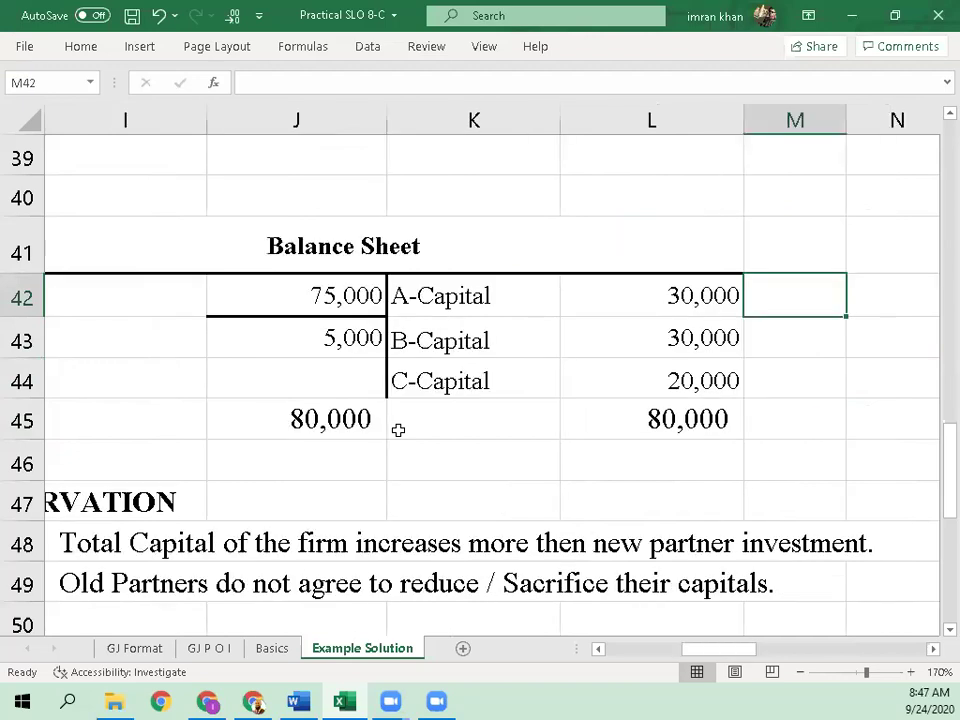
{"action": "key", "text": "Left"}
{"action": "key", "text": "Down"}
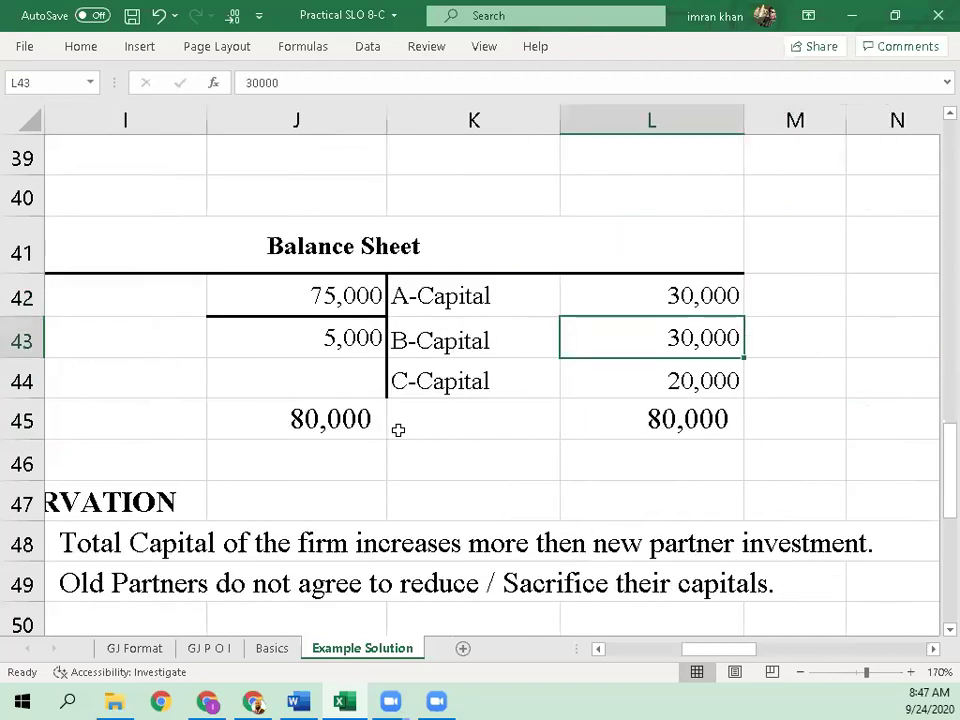
{"action": "key", "text": "Down"}
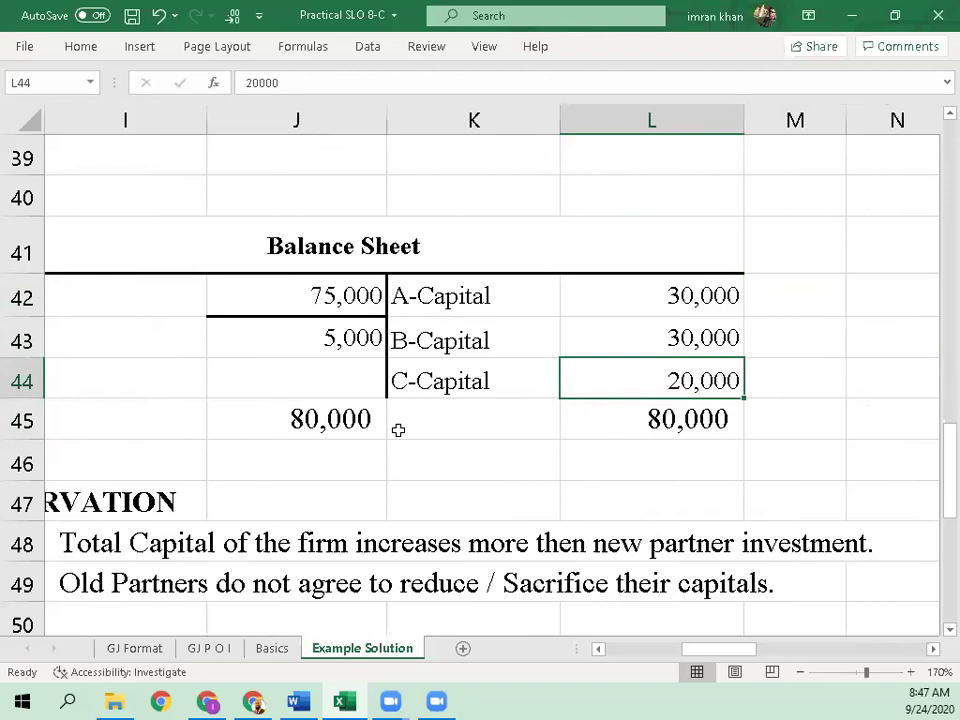